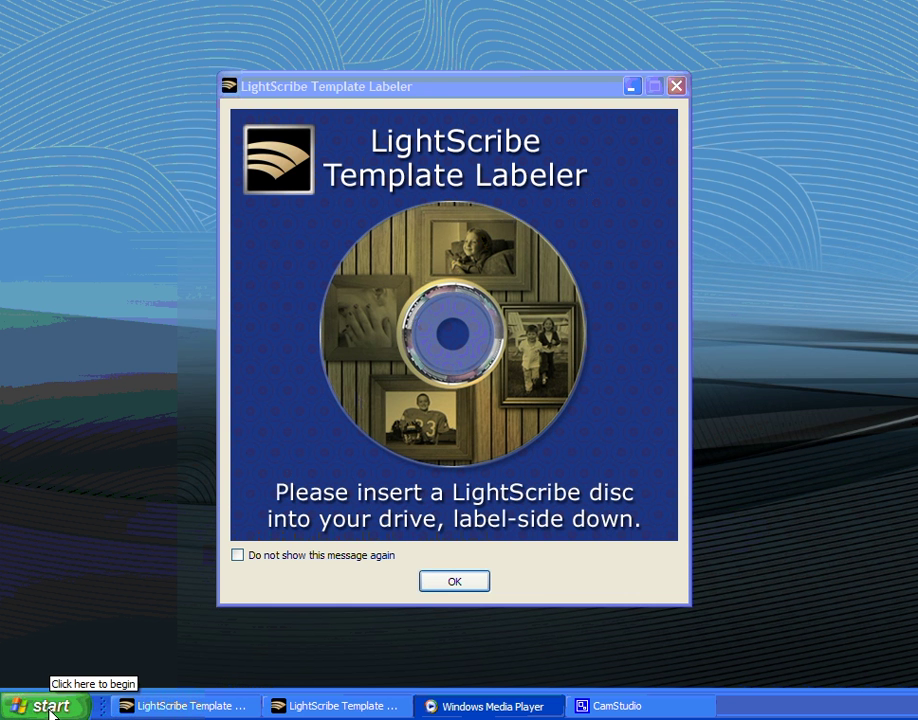
Drag LightScribe Template Labeler from the LightScribe Direct Disc Labeling Start menu folder onto the desktop.
click(50, 712)
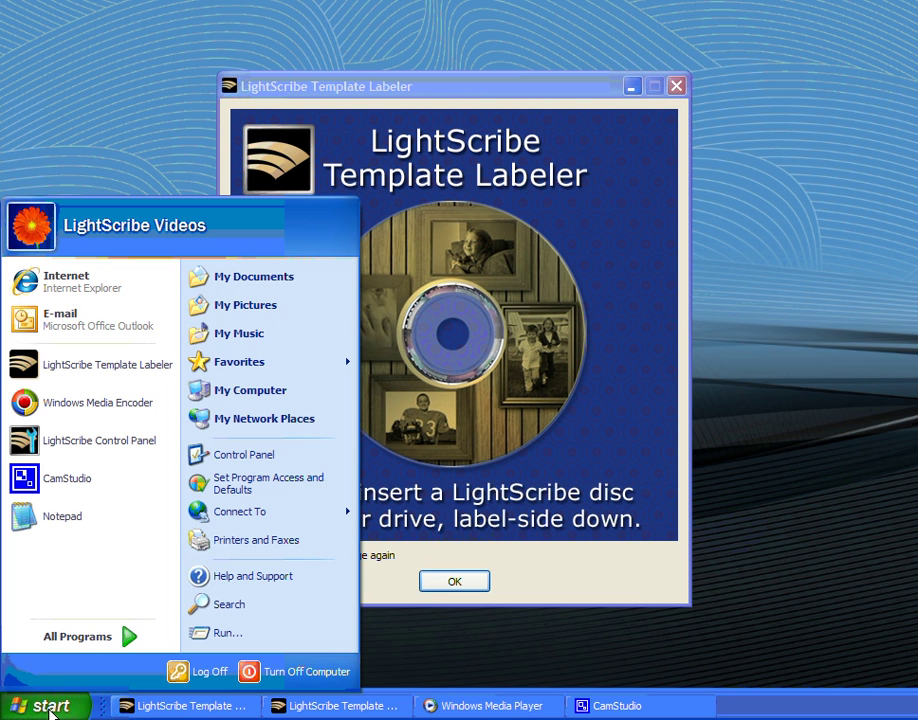
click(76, 638)
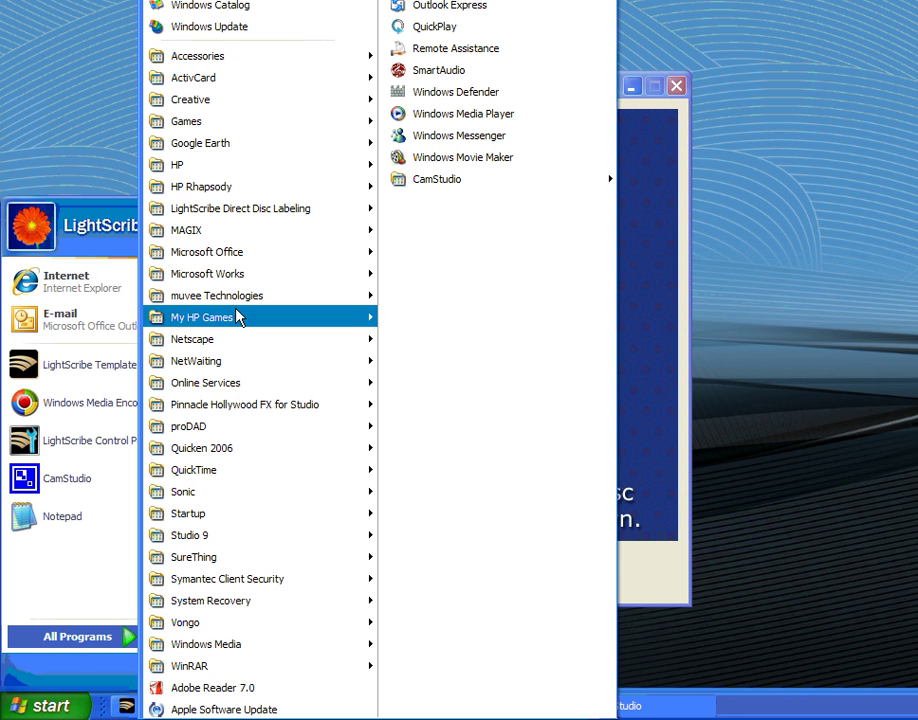
mouse_move(253, 215)
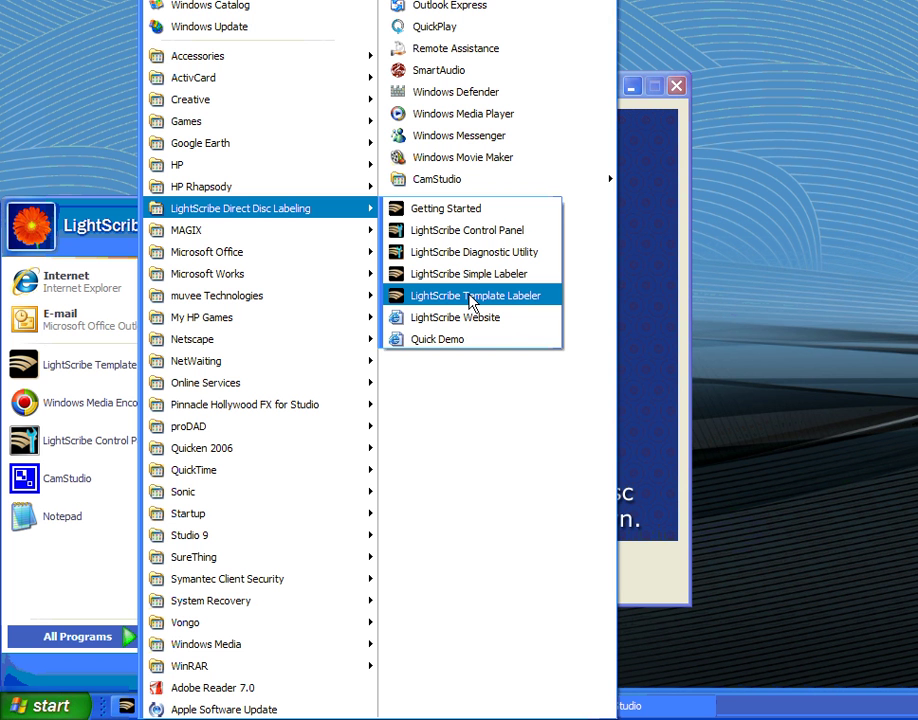
drag(472, 302, 83, 161)
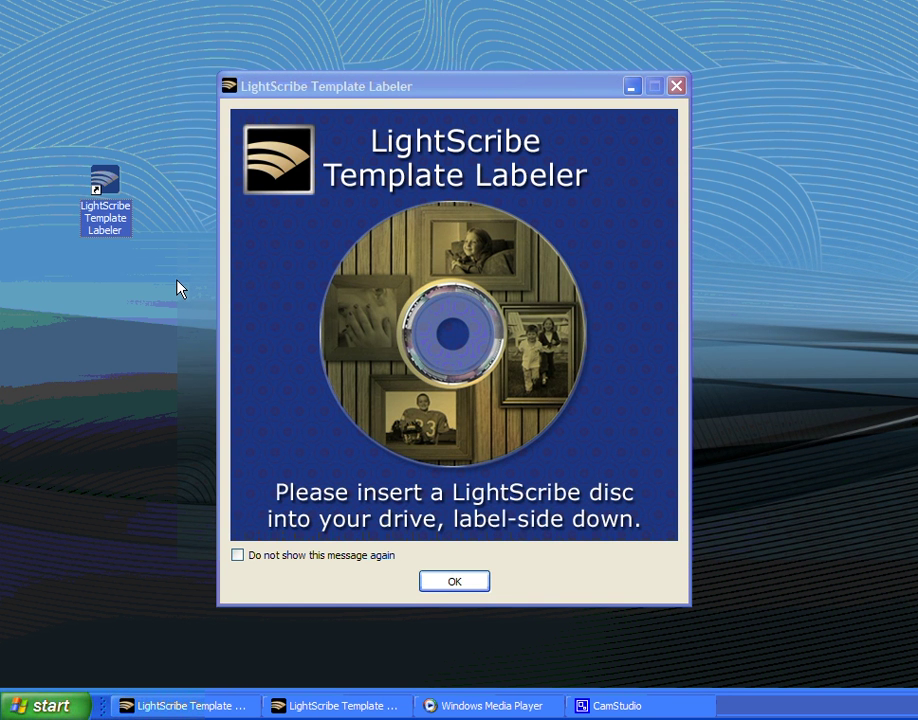
In the Templates list, pick the torn-paper template with two photo frames and a text strip.
click(343, 708)
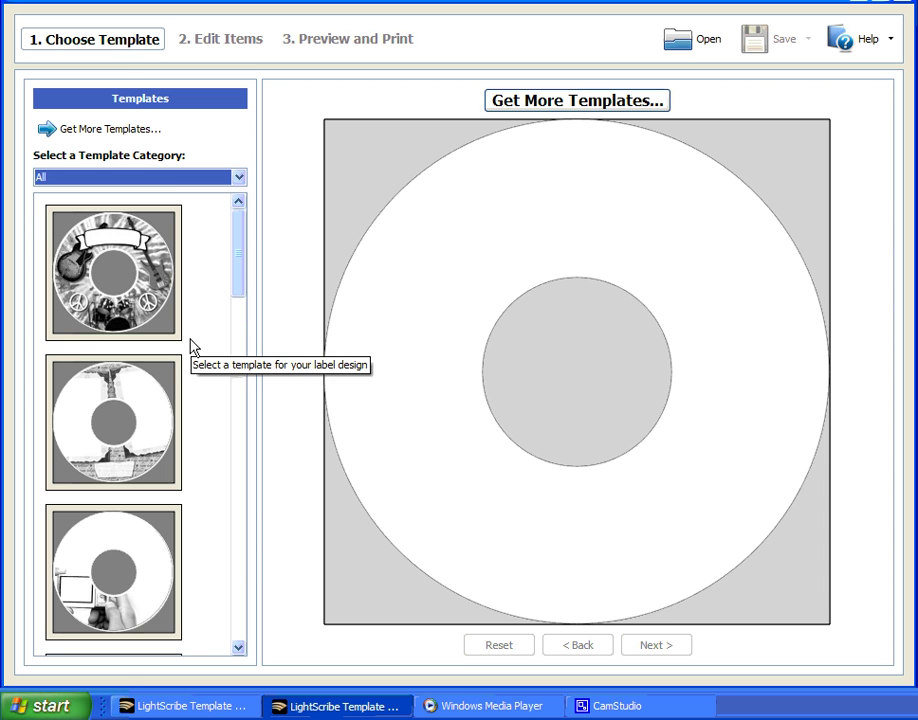
drag(240, 240, 238, 527)
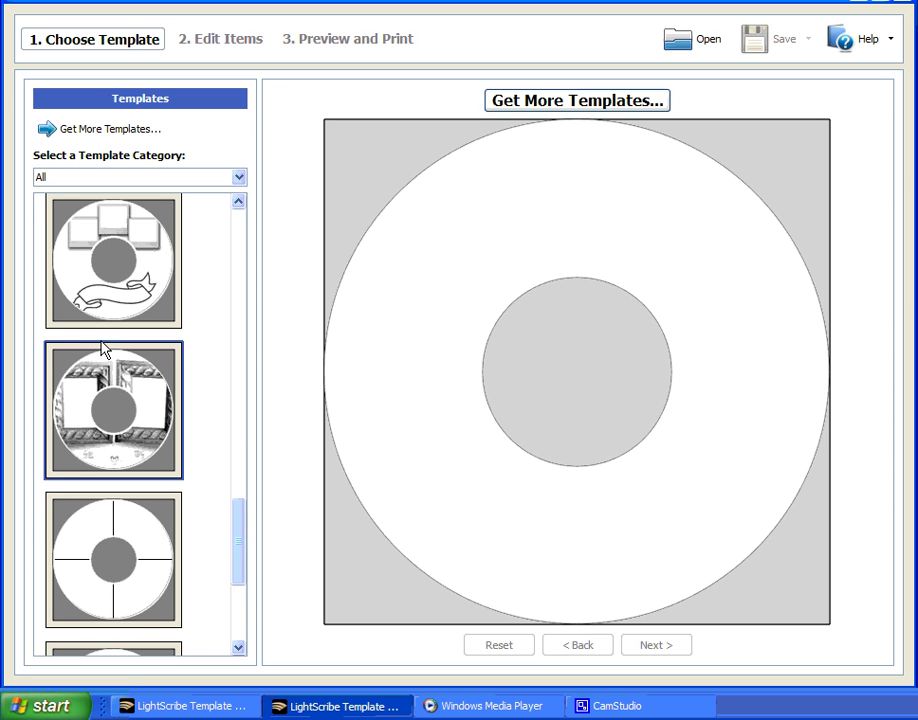
scroll(103, 355, down, 3)
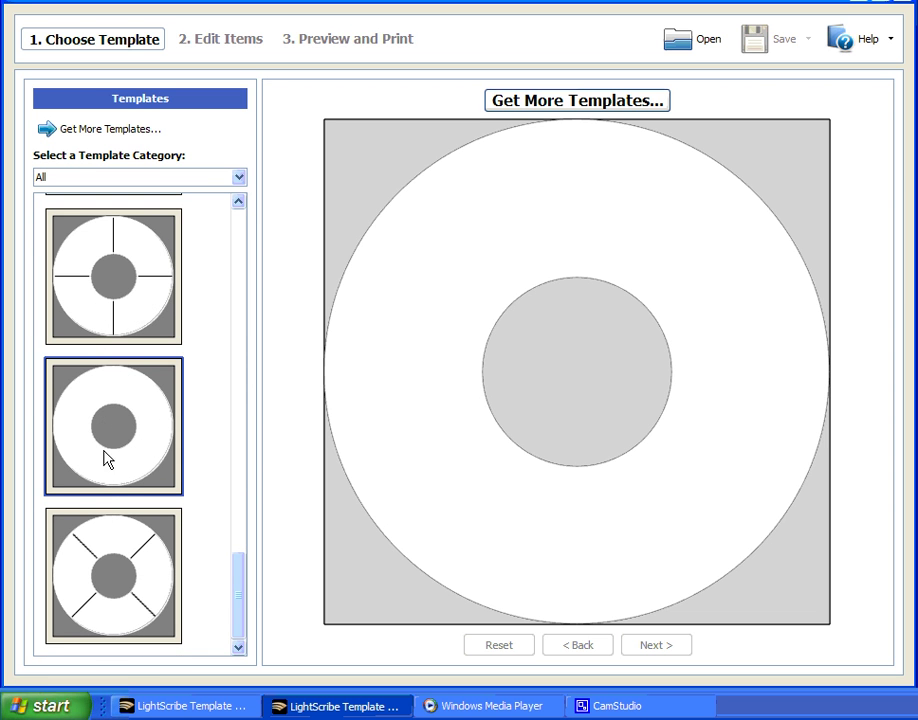
scroll(112, 484, up, 5)
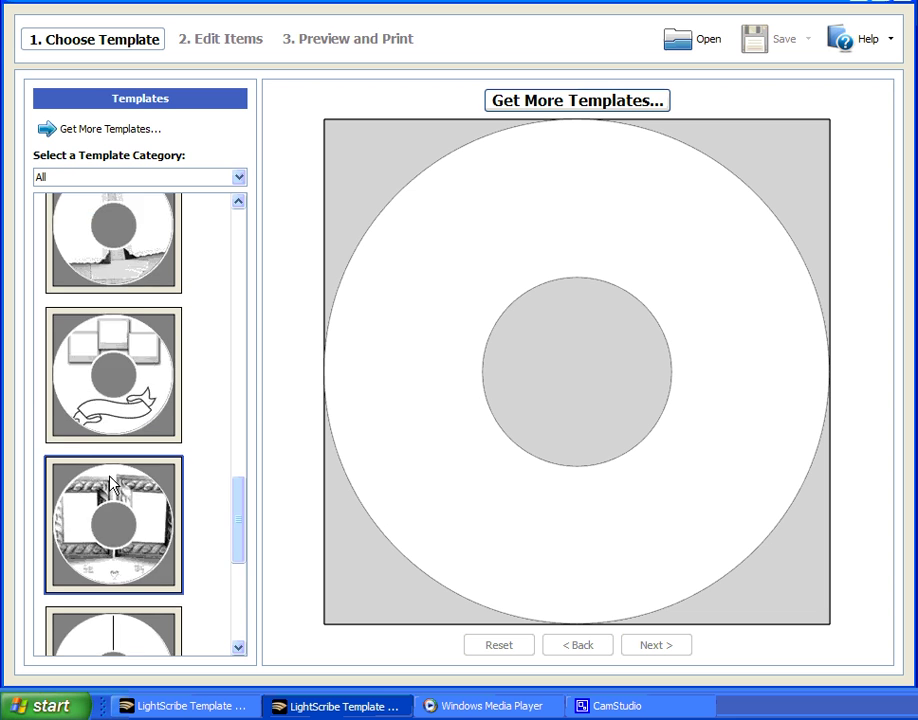
scroll(112, 484, up, 3)
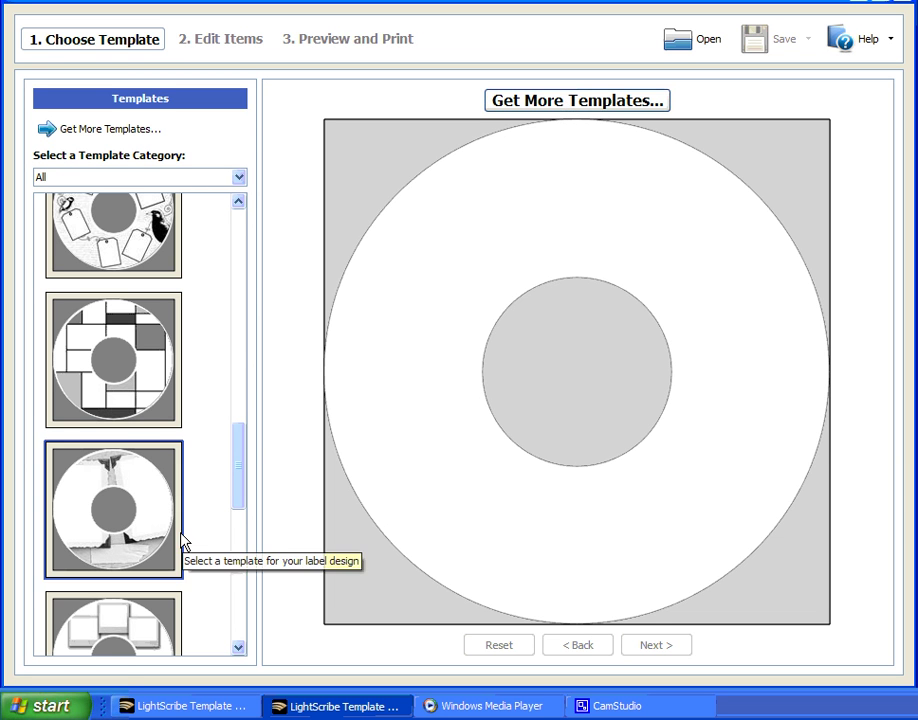
click(129, 516)
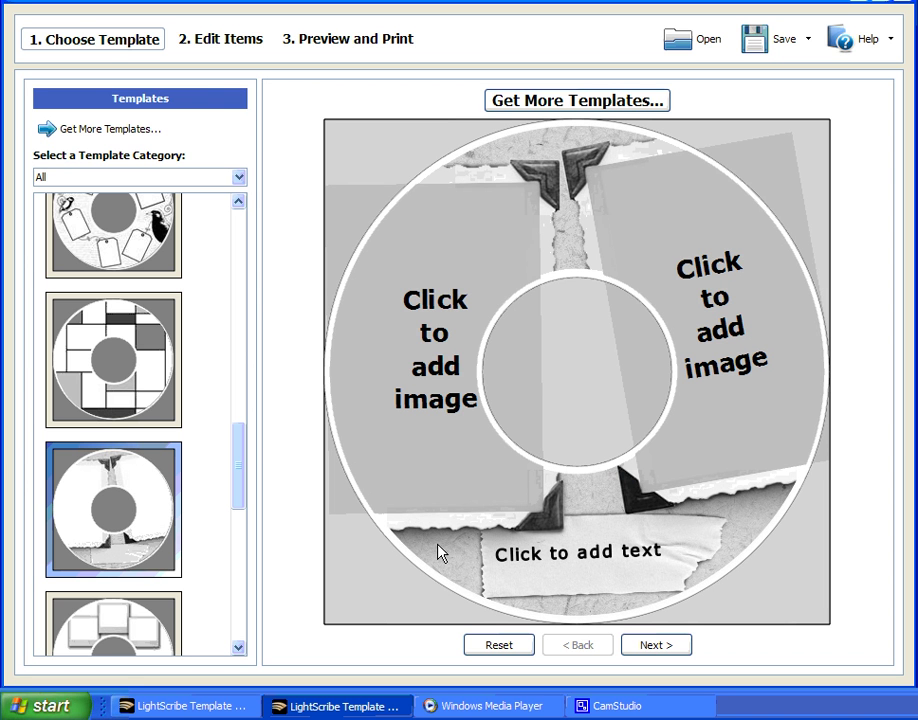
Load LS_1.jpg into the left photo frame and fit it to the frame.
click(445, 350)
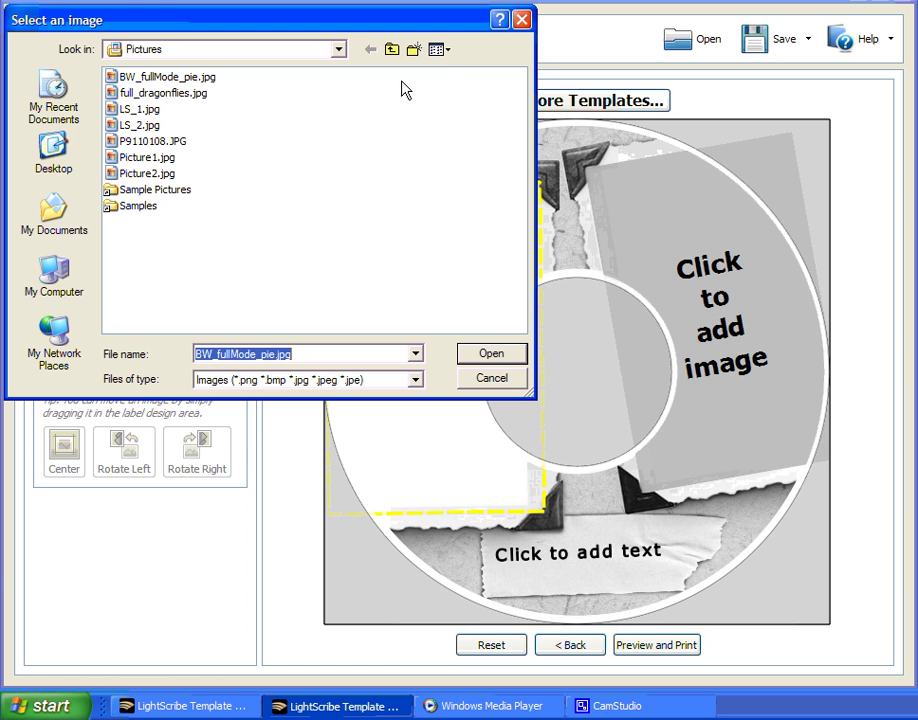
click(440, 50)
click(464, 72)
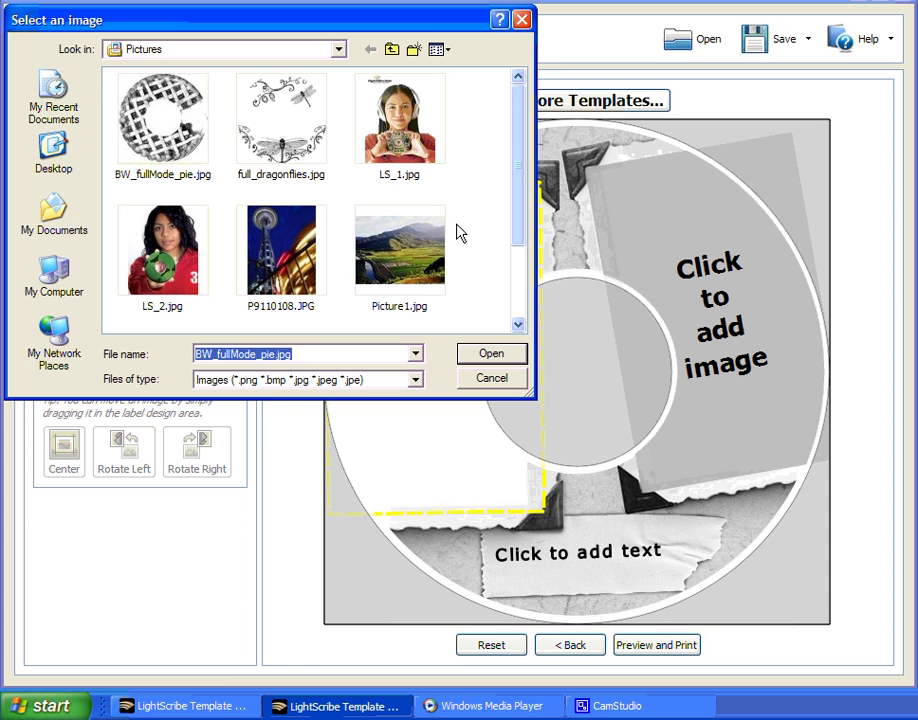
click(400, 125)
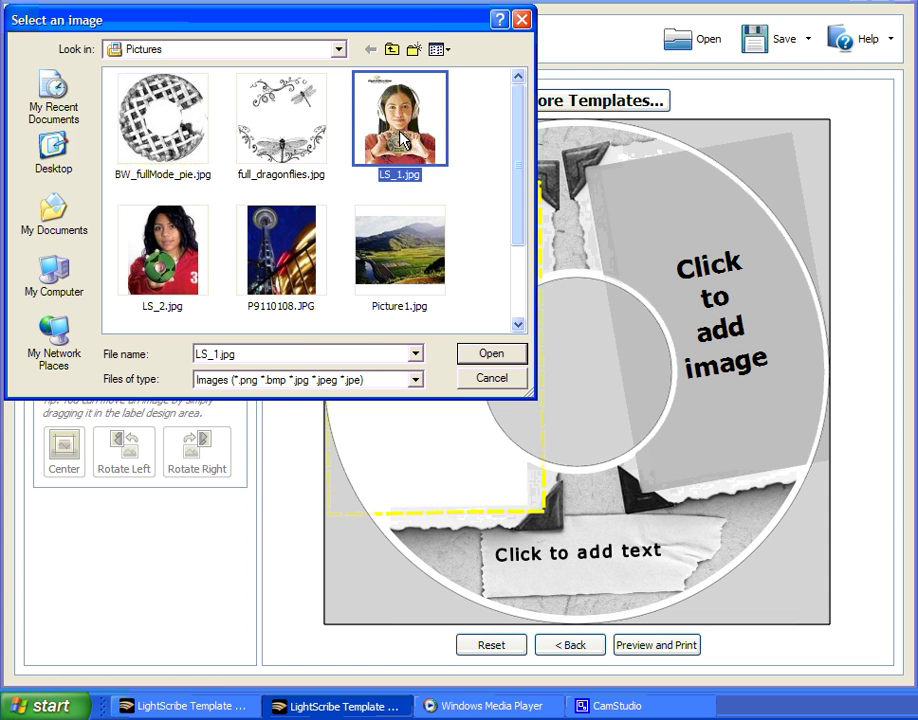
click(491, 360)
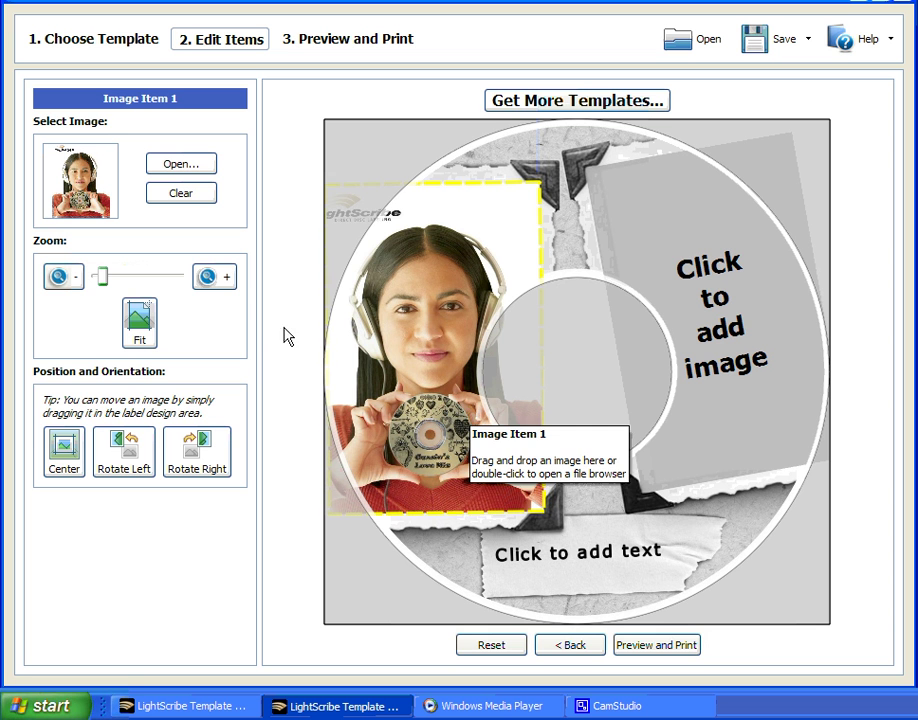
click(205, 278)
drag(430, 425, 436, 356)
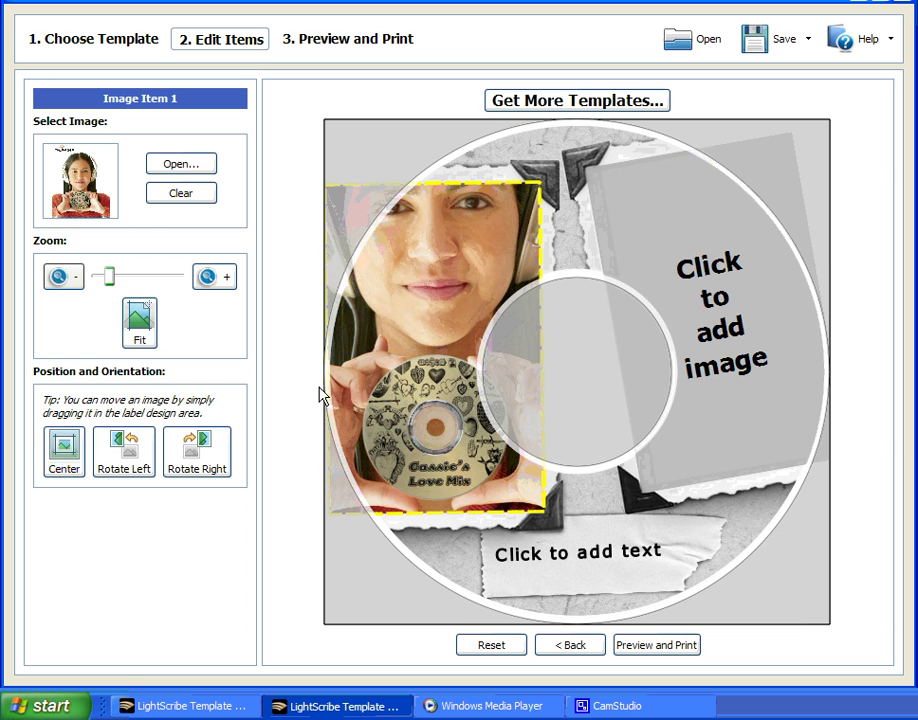
click(139, 330)
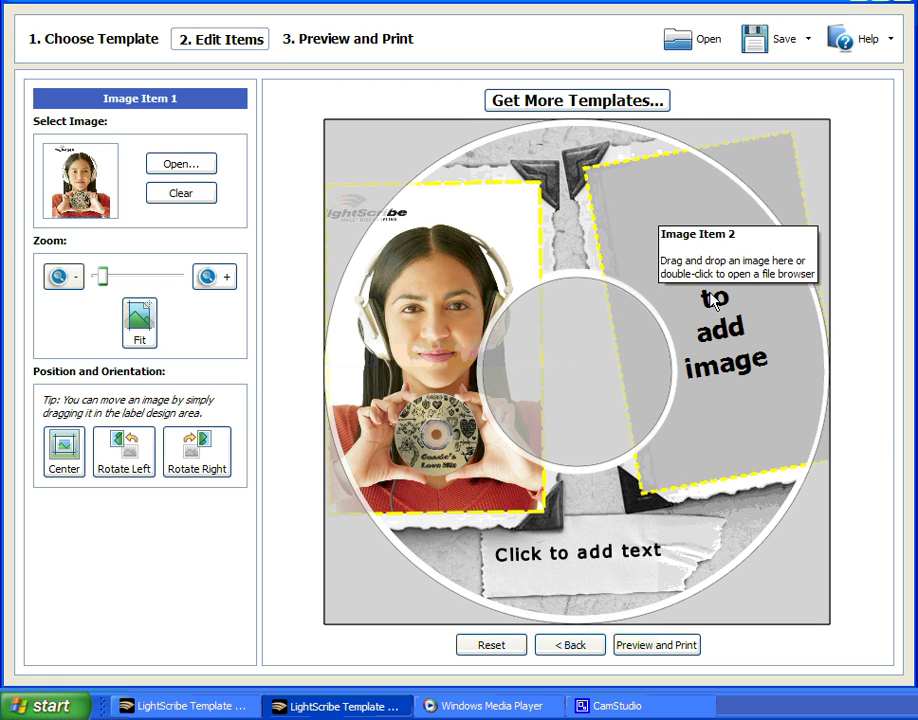
Load LS_2.jpg into the right photo frame, adjust its zoom and drag it into position.
double_click(719, 327)
click(440, 52)
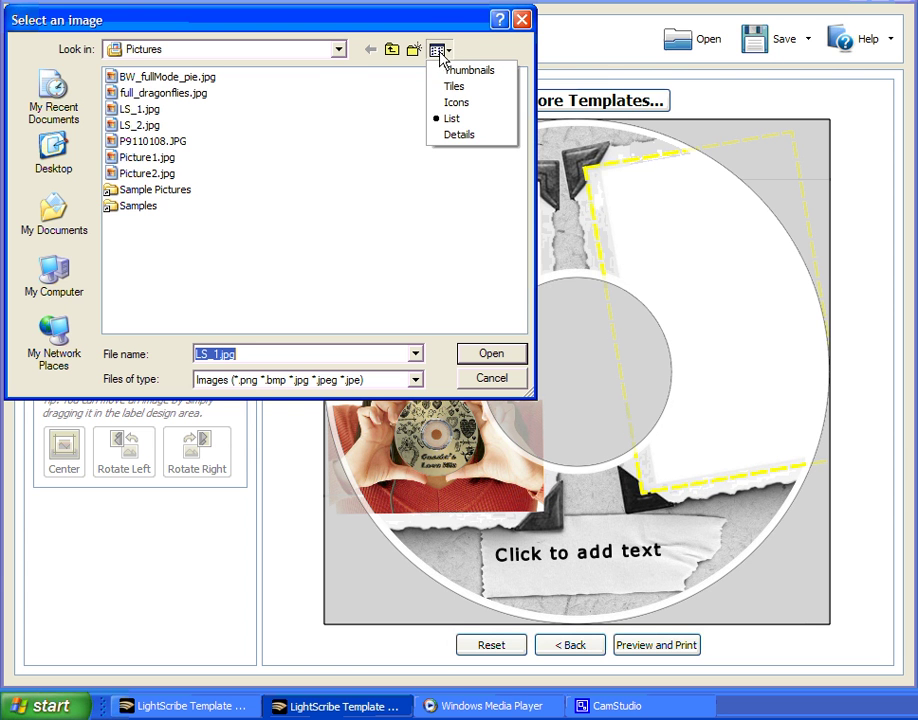
click(458, 72)
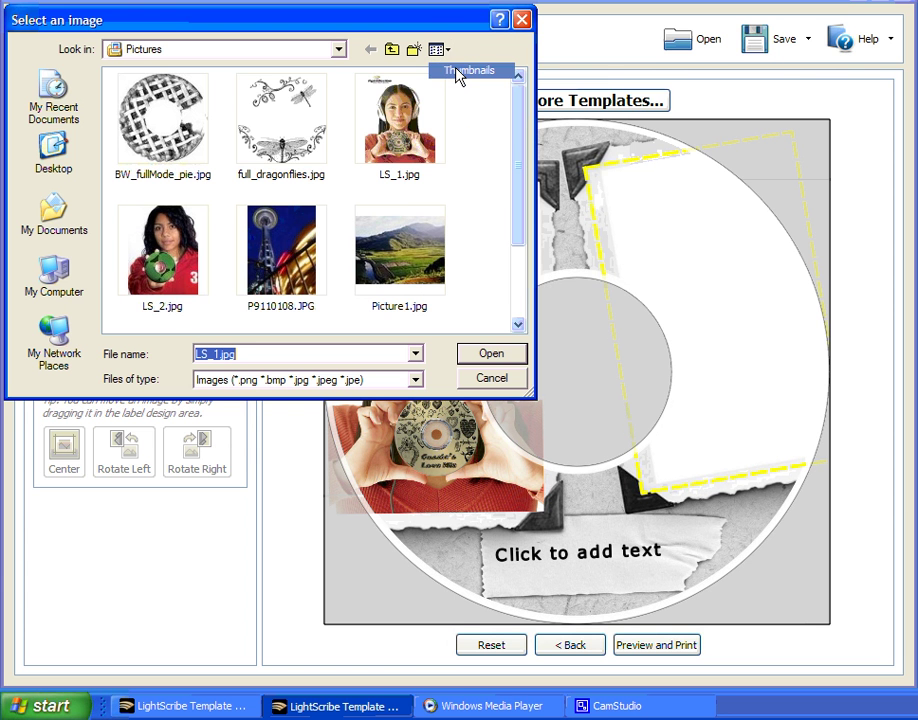
double_click(170, 258)
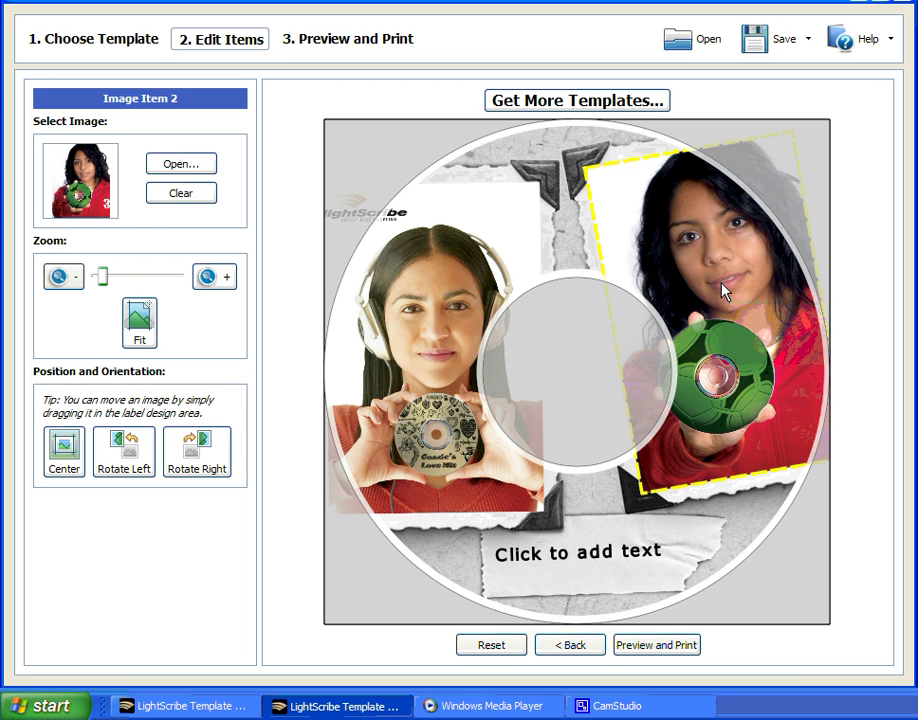
scroll(724, 290, up, 3)
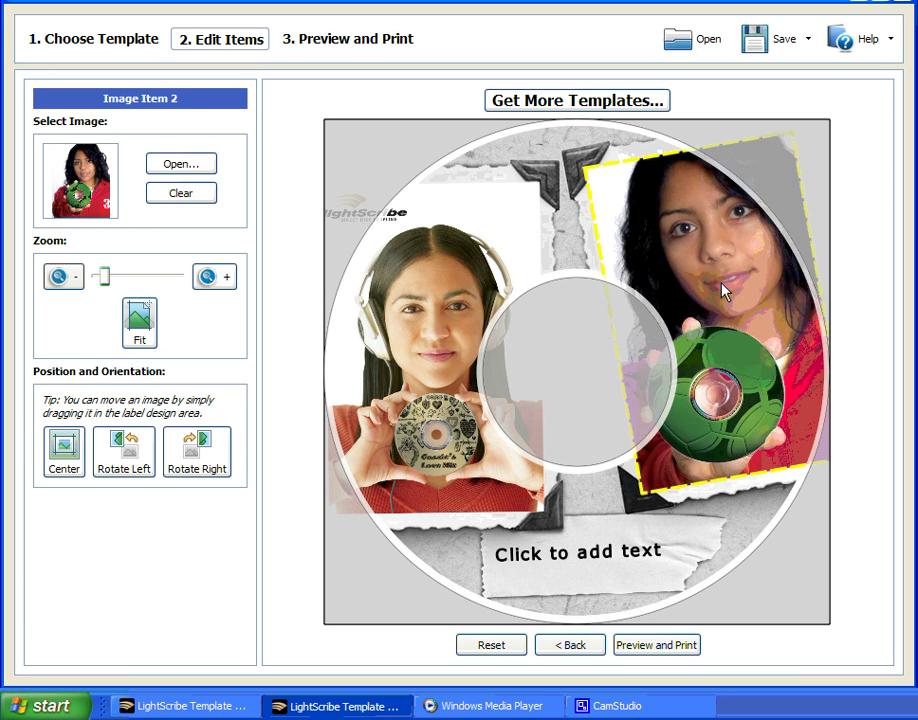
scroll(724, 290, down, 4)
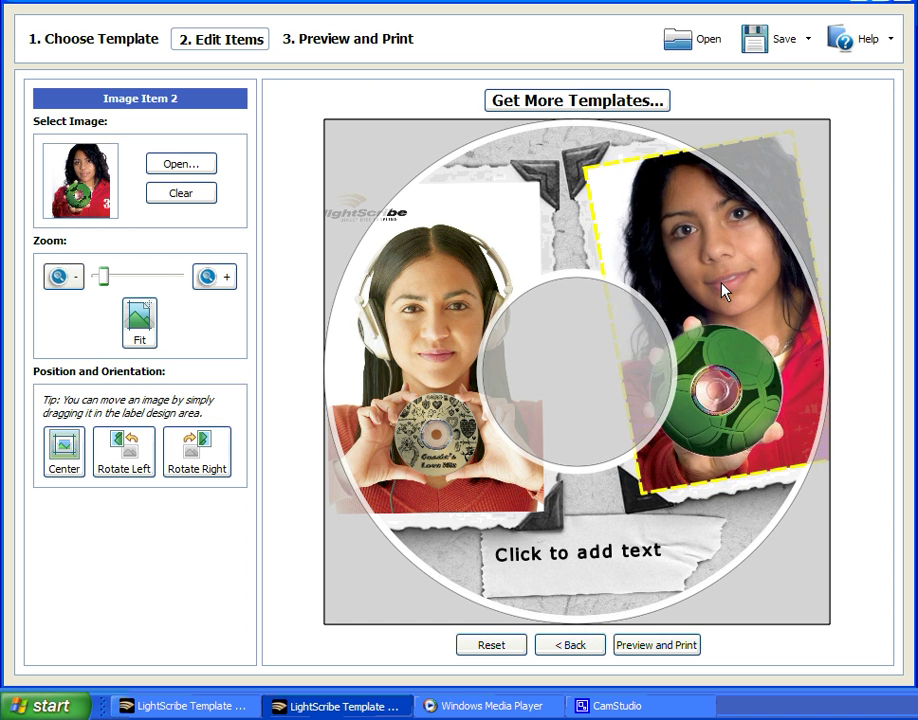
drag(721, 293, 728, 372)
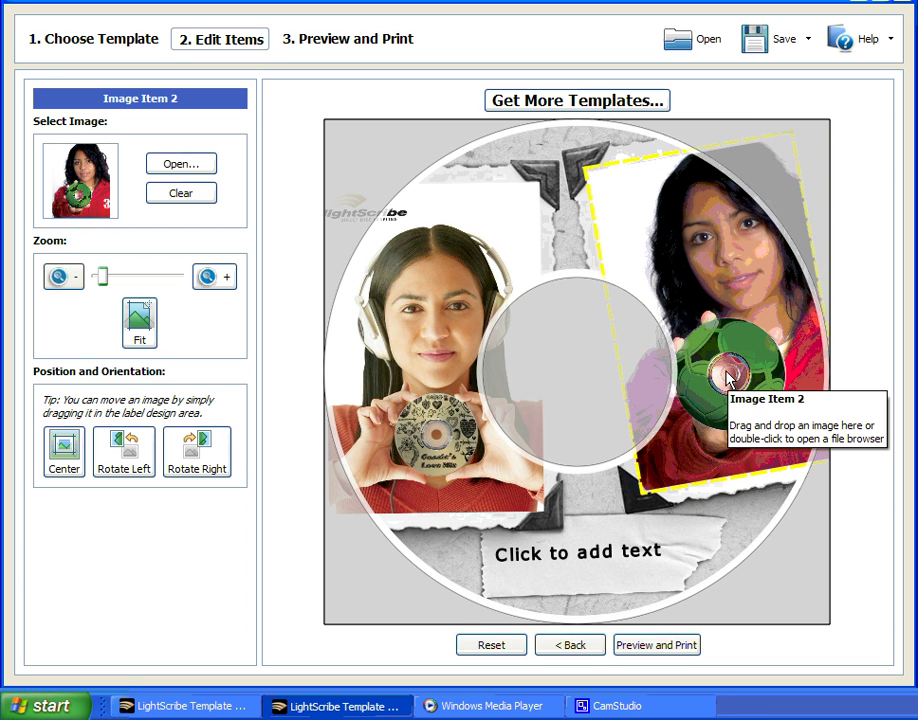
Type 'LightScribe' and 'Portraits' on two lines in the label's text strip.
click(547, 560)
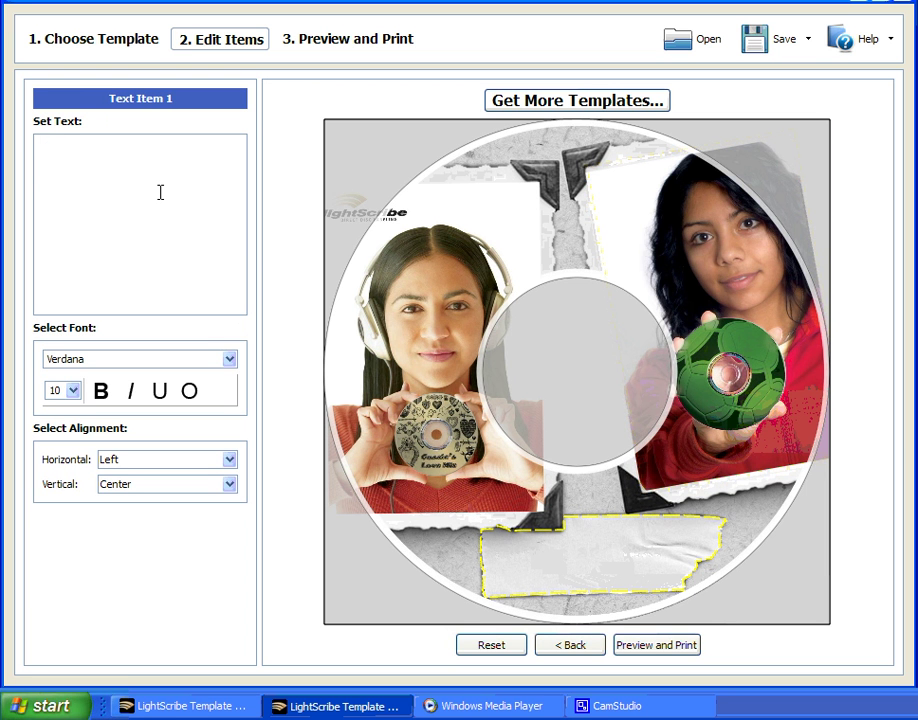
text(LightScribe)
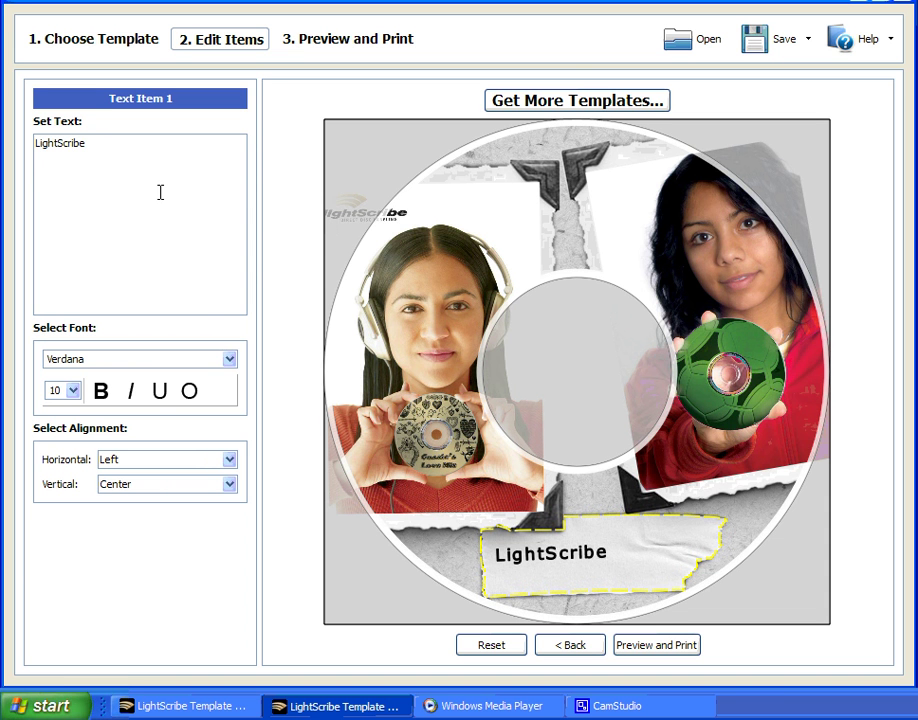
key(Return)
text(Po)
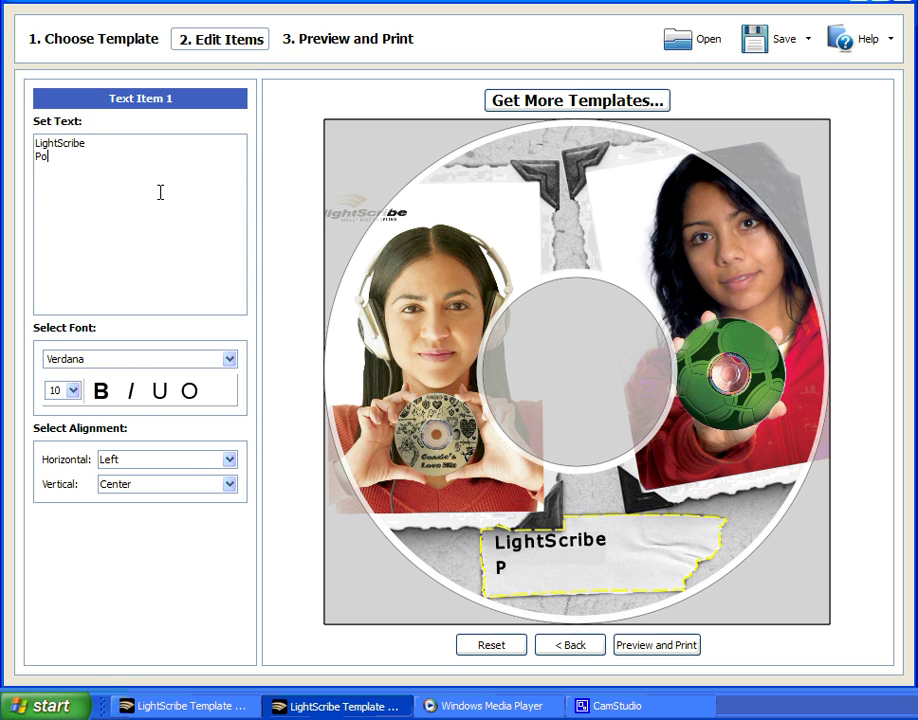
text(rtraits)
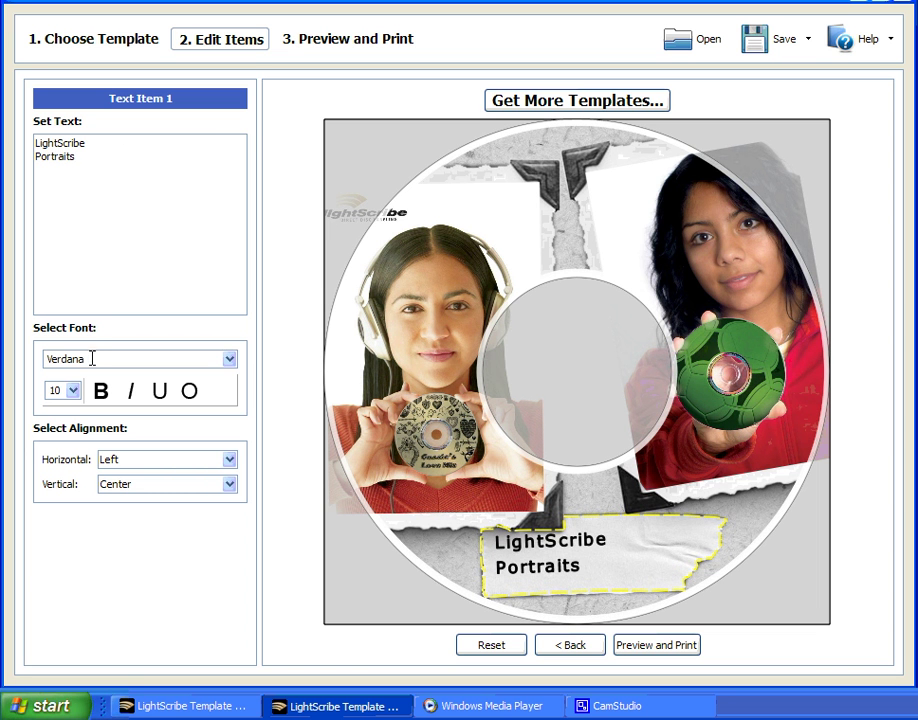
Set the label text font to TRENDY, then step through fonts ending on Script.
click(229, 361)
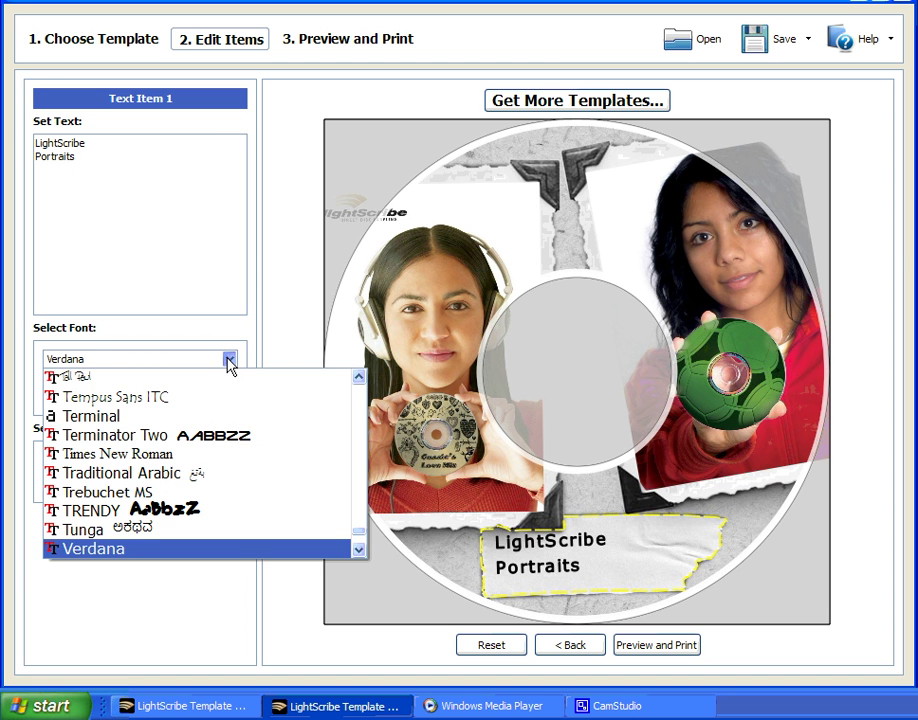
click(127, 511)
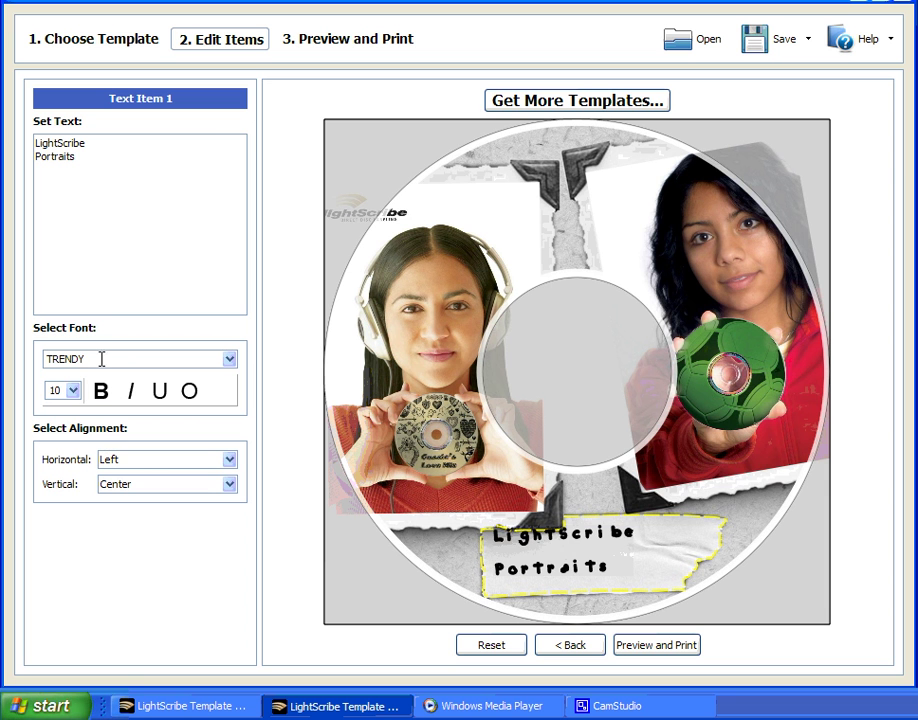
scroll(92, 356, up, 1)
scroll(93, 357, up, 3)
scroll(93, 358, up, 2)
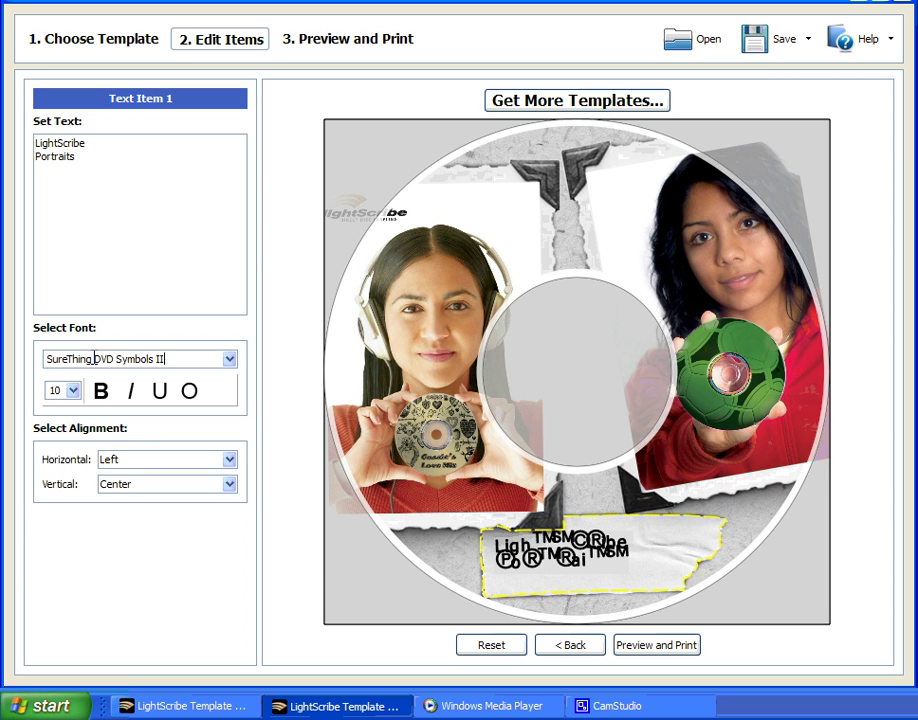
scroll(93, 358, up, 4)
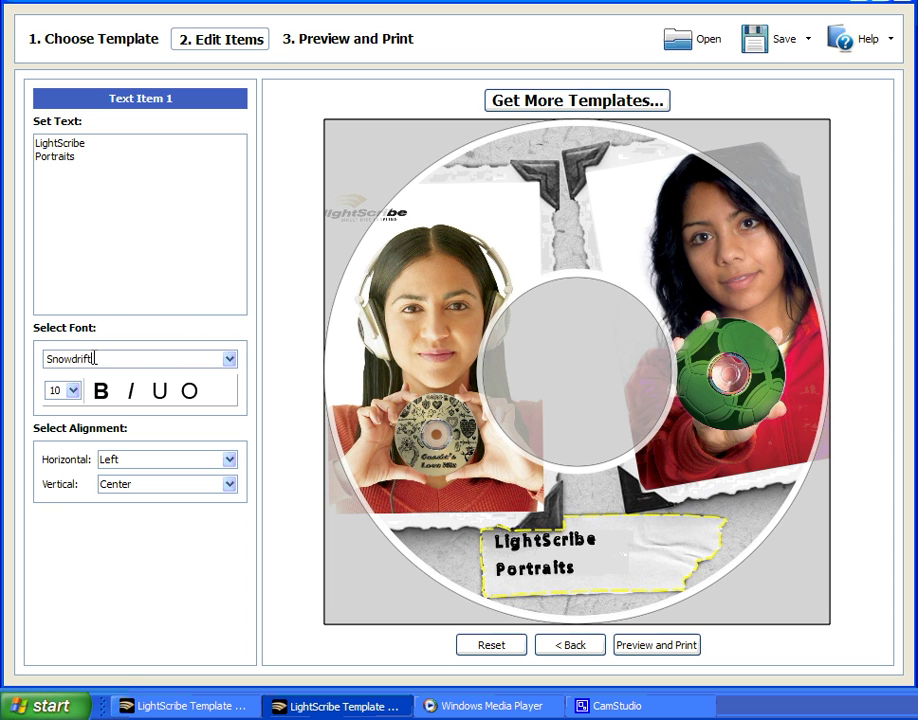
scroll(93, 358, up, 4)
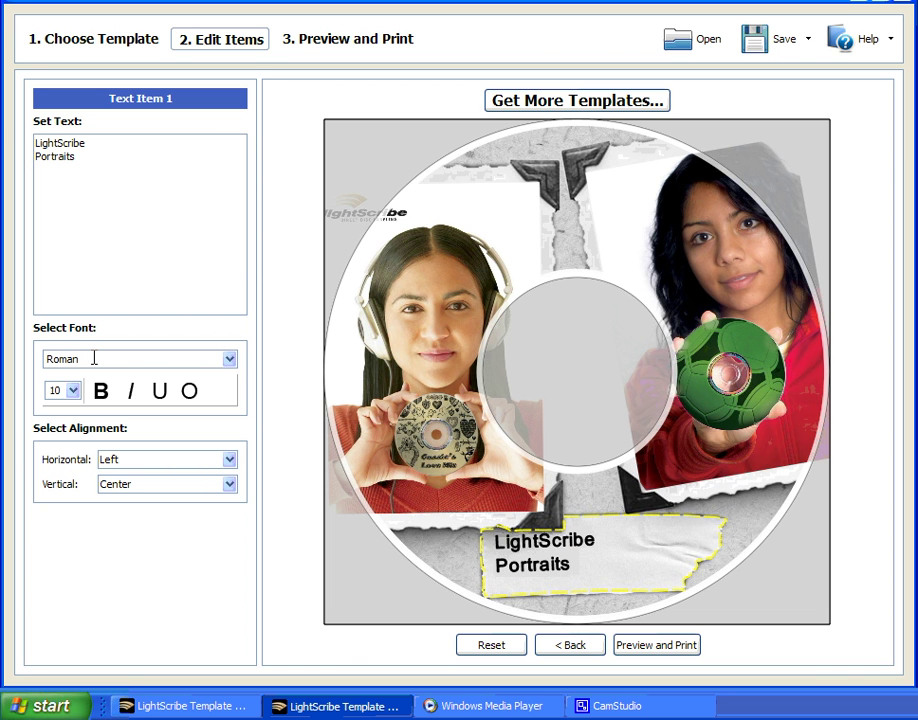
scroll(93, 358, down, 2)
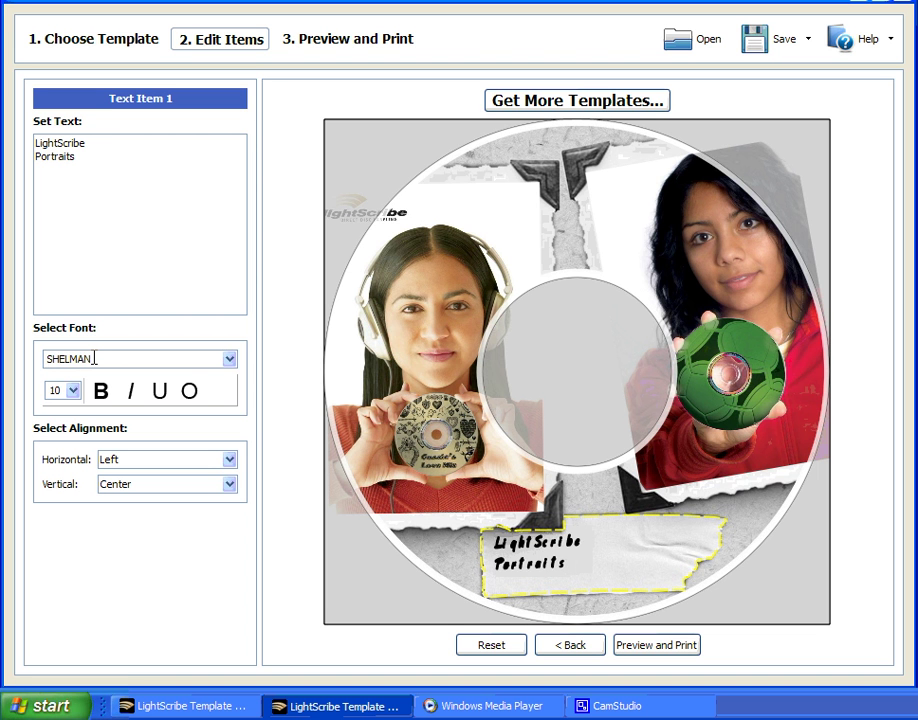
scroll(93, 358, up, 1)
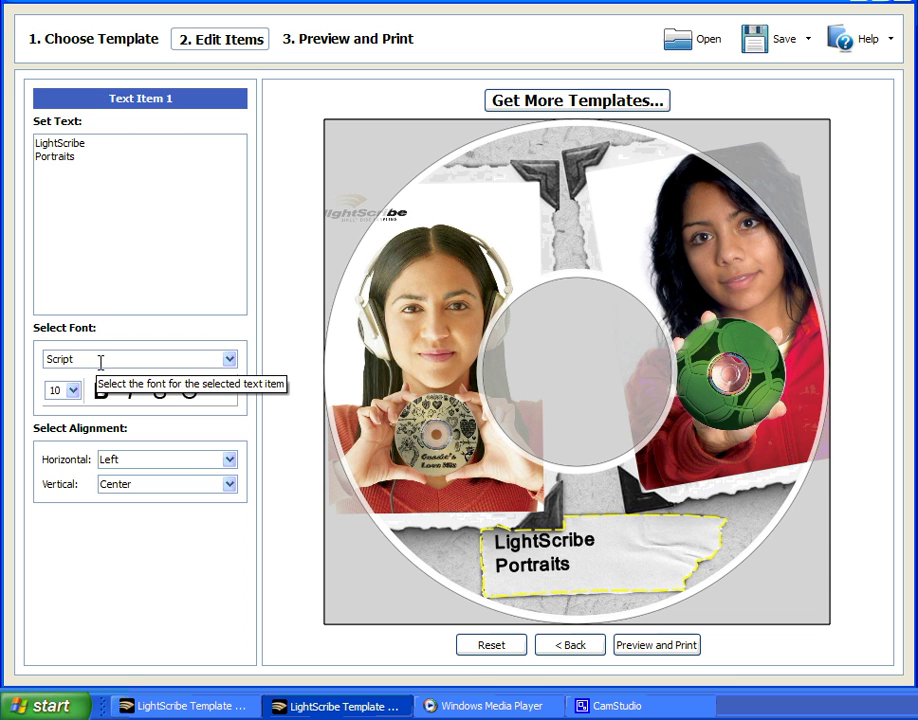
Go back to the template list and apply the happy holidays Portraits template.
click(568, 646)
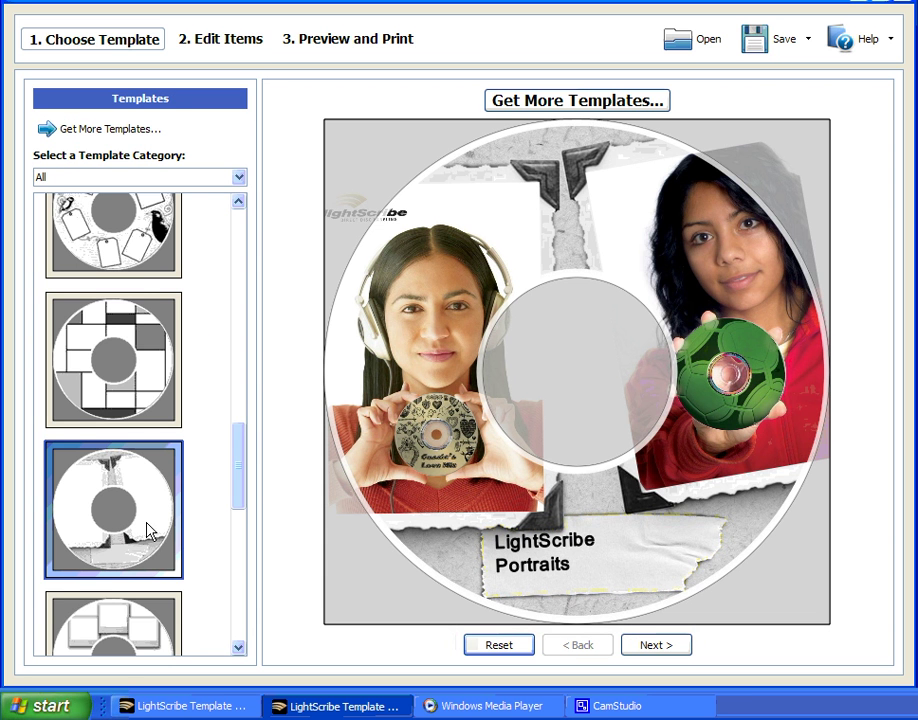
scroll(154, 530, up, 2)
scroll(154, 530, up, 6)
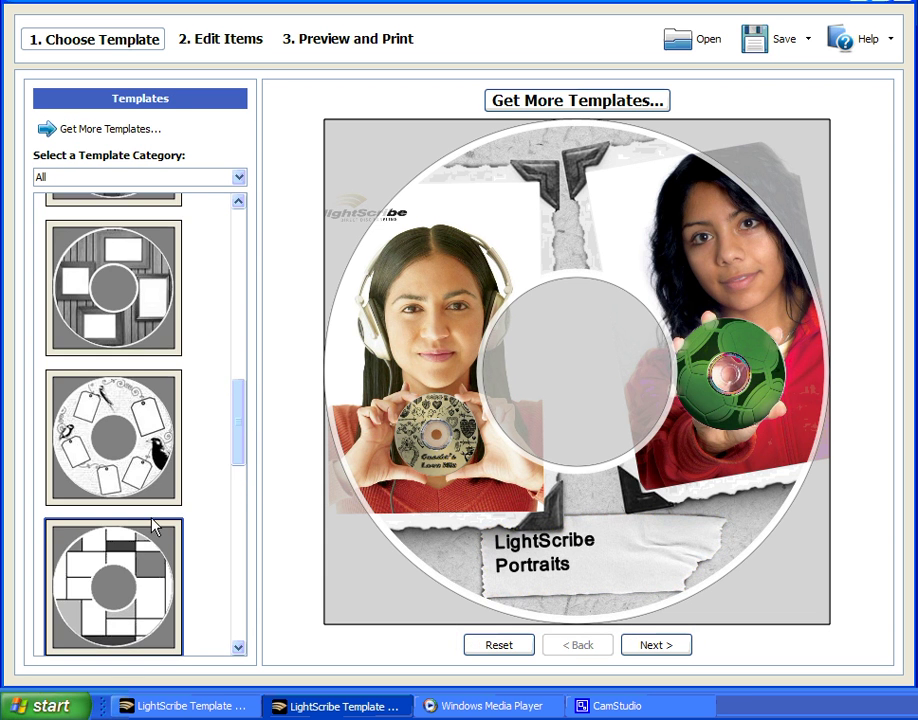
scroll(155, 525, up, 4)
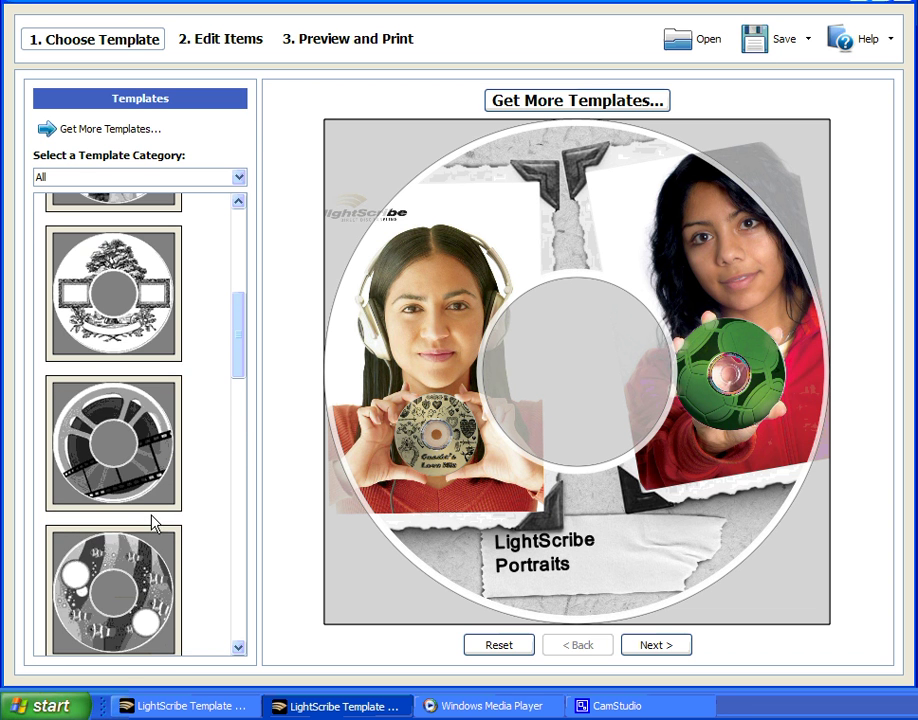
scroll(155, 520, up, 3)
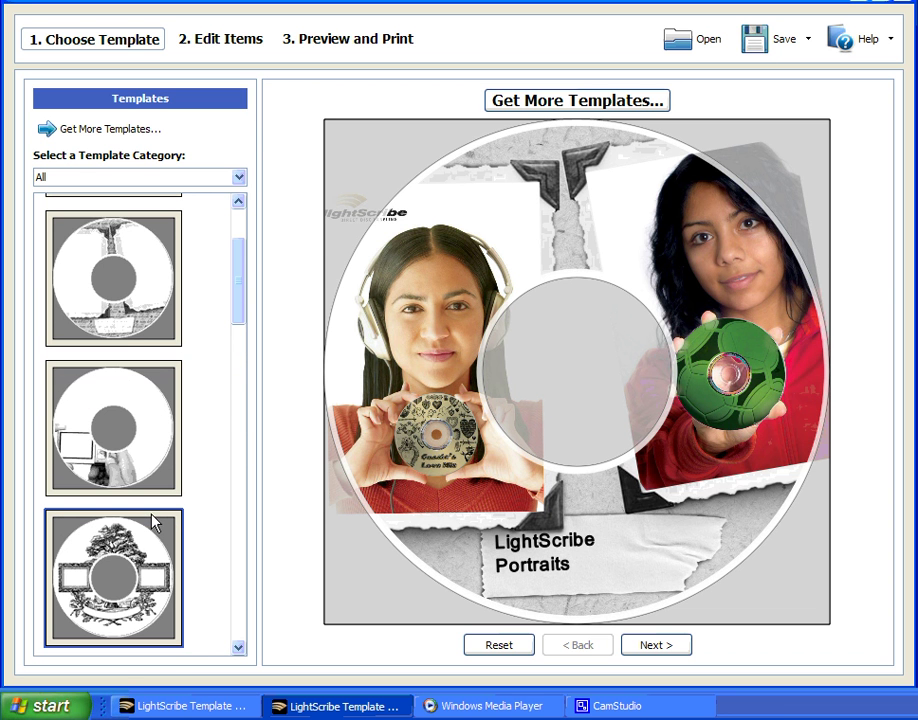
click(125, 305)
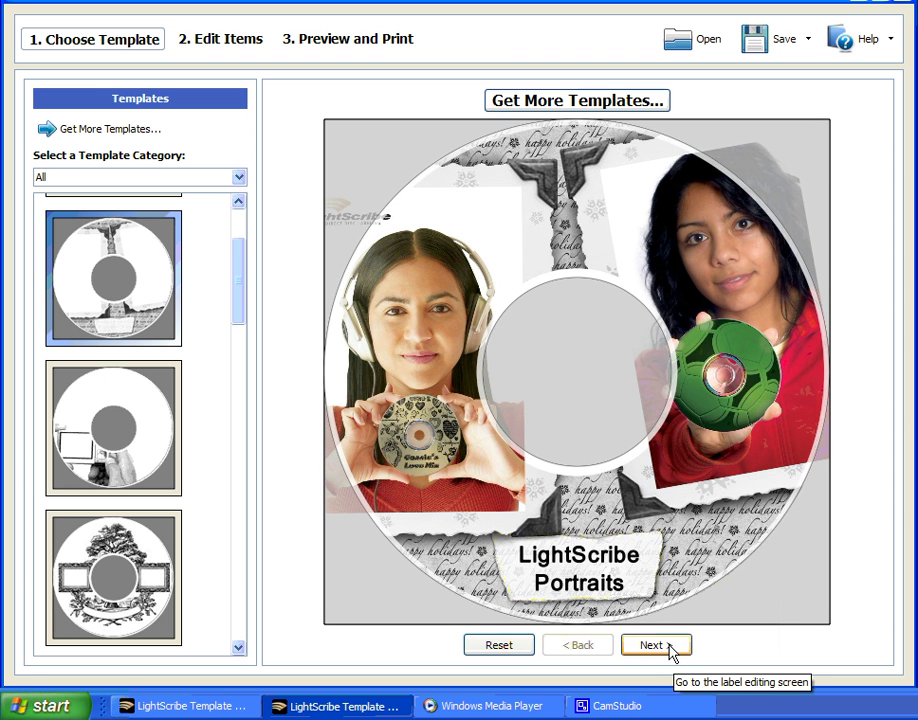
Open the preview and print options for the holiday portraits label.
click(669, 646)
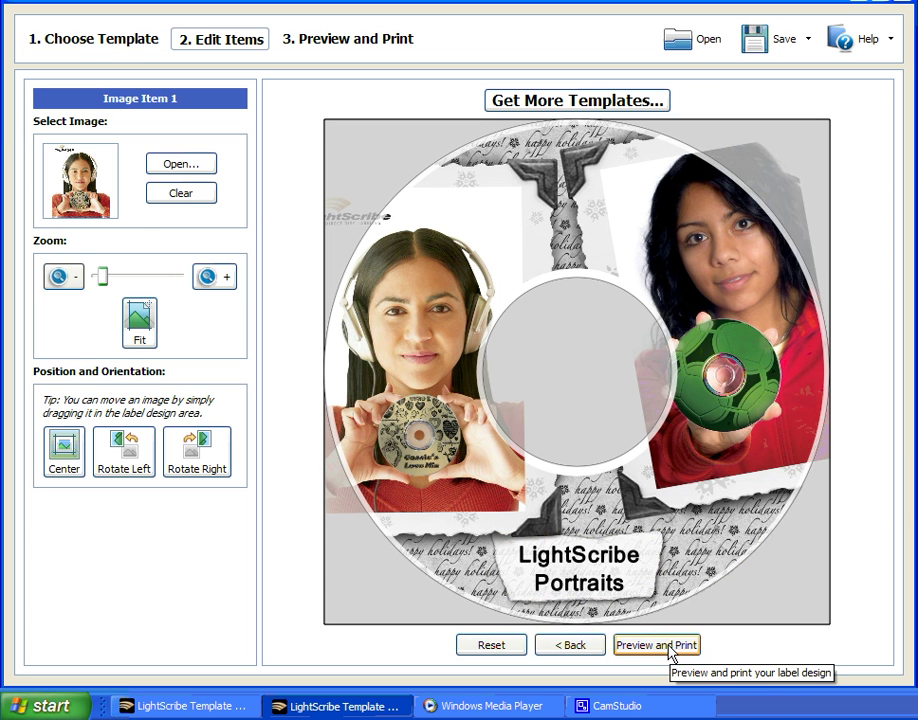
click(669, 646)
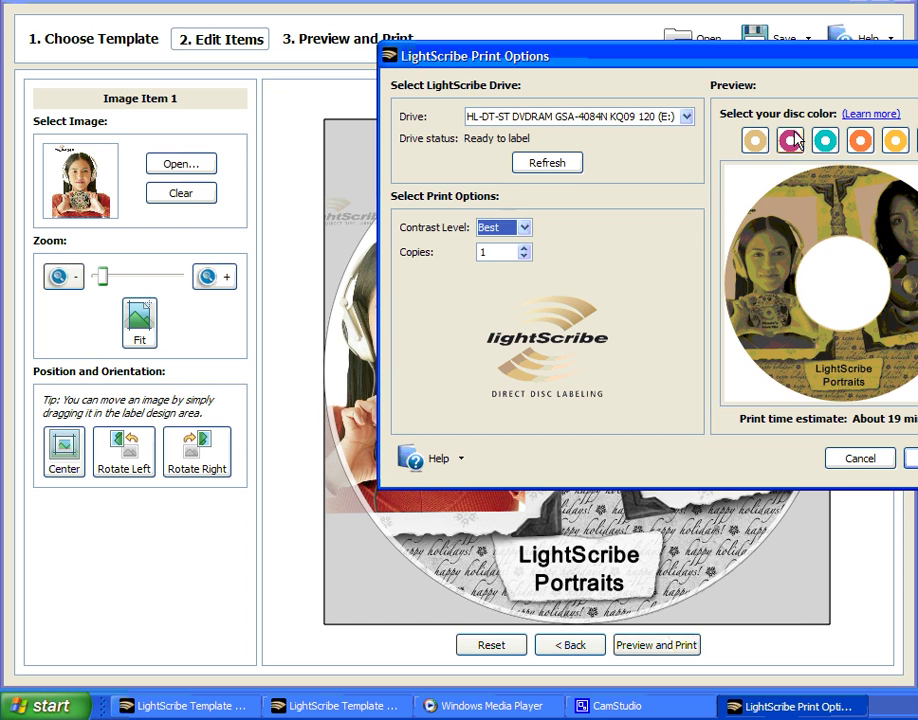
drag(795, 56, 575, 127)
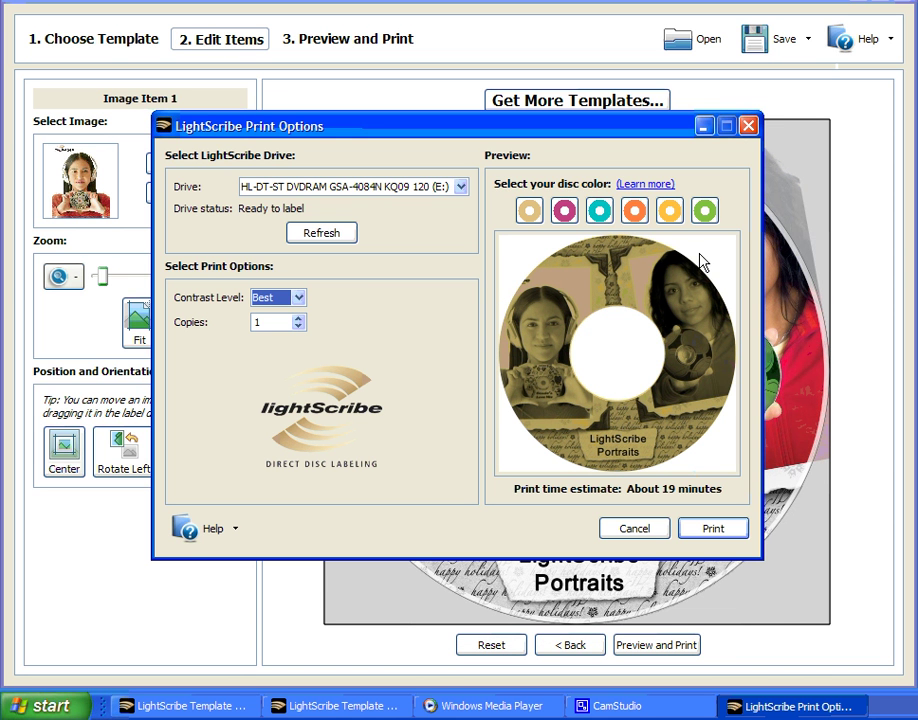
Preview the label on magenta, teal, orange and tan discs, then choose the HL-DT-ST drive.
click(567, 214)
click(598, 214)
click(633, 212)
click(530, 212)
click(459, 189)
click(461, 203)
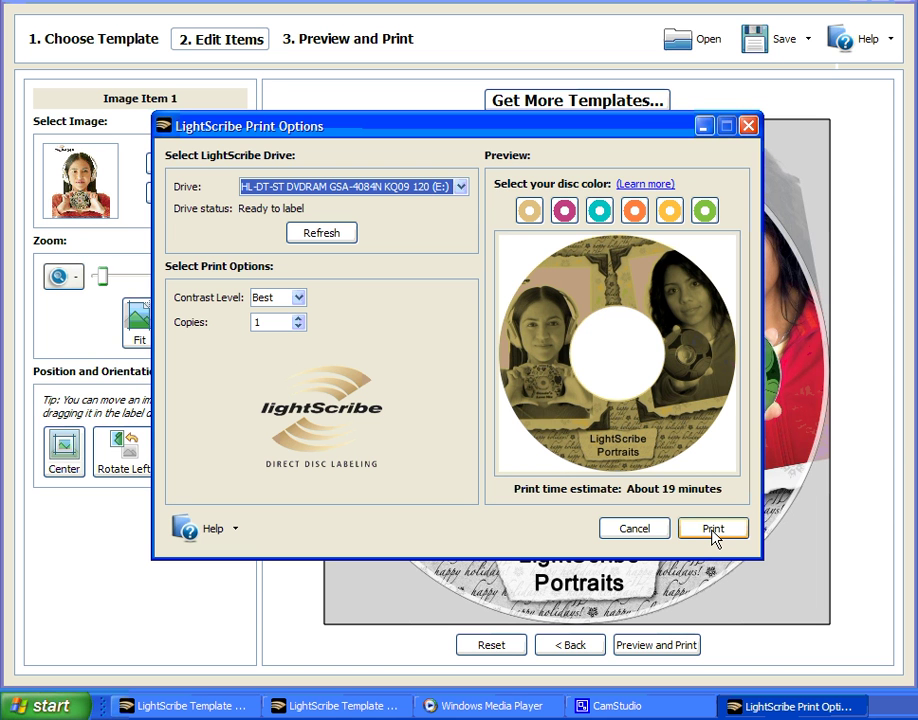
Cancel printing, return to templates, and load the plain single-circle template cleared of photos and text.
click(637, 531)
click(575, 647)
drag(240, 258, 212, 568)
click(119, 461)
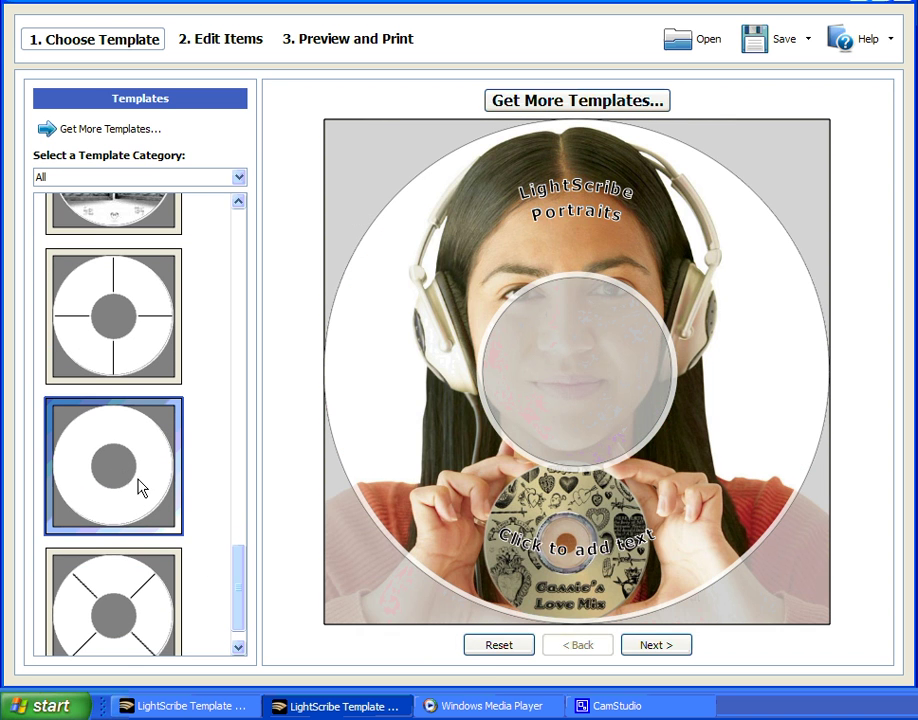
click(498, 648)
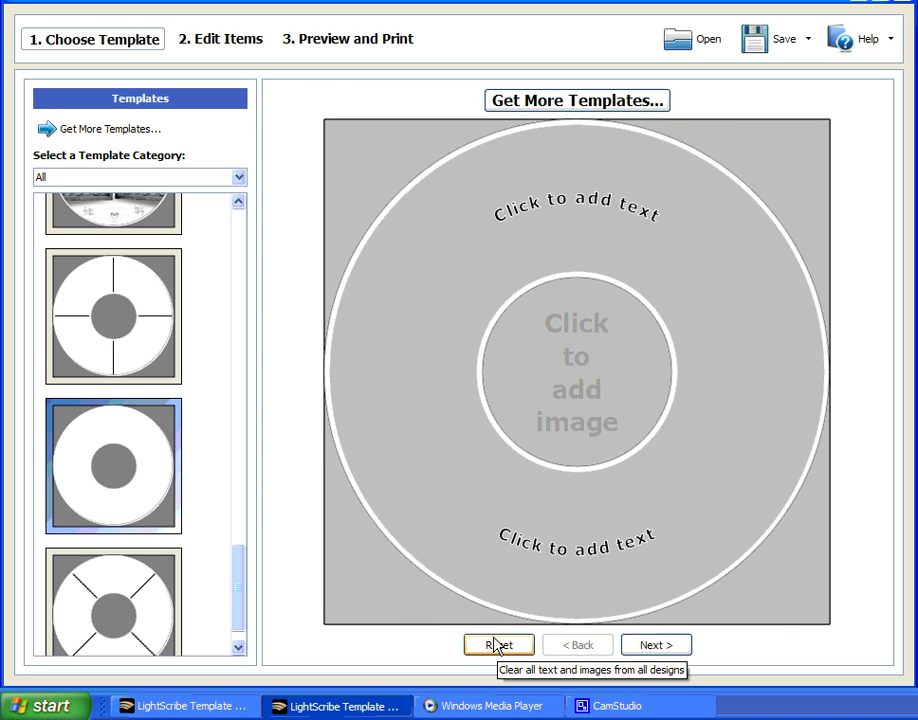
Load BW_fullMode_pie.jpg into the disc's image placeholder.
double_click(573, 366)
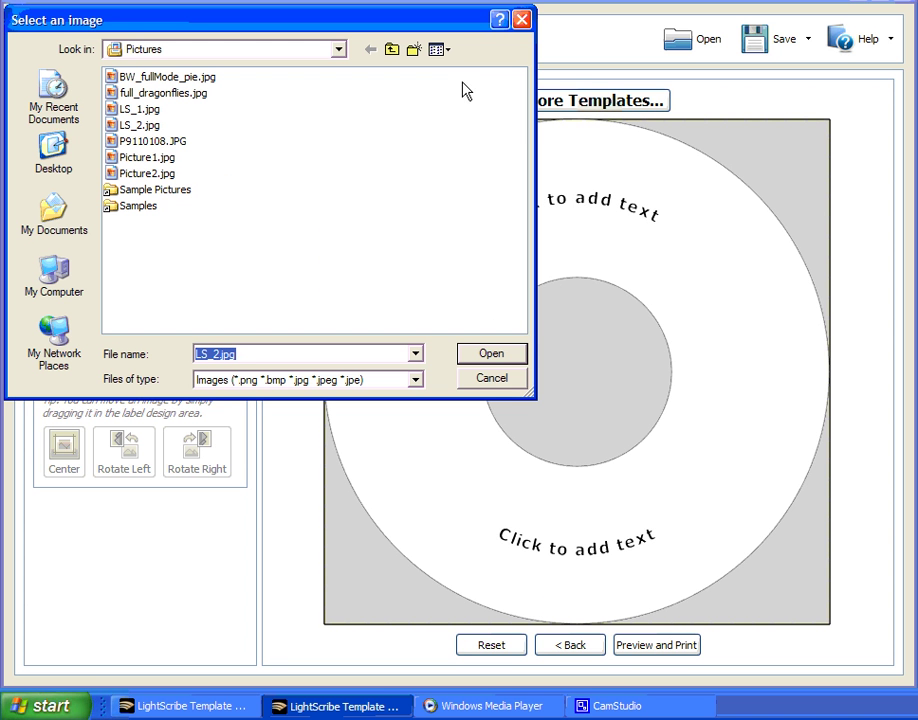
click(443, 50)
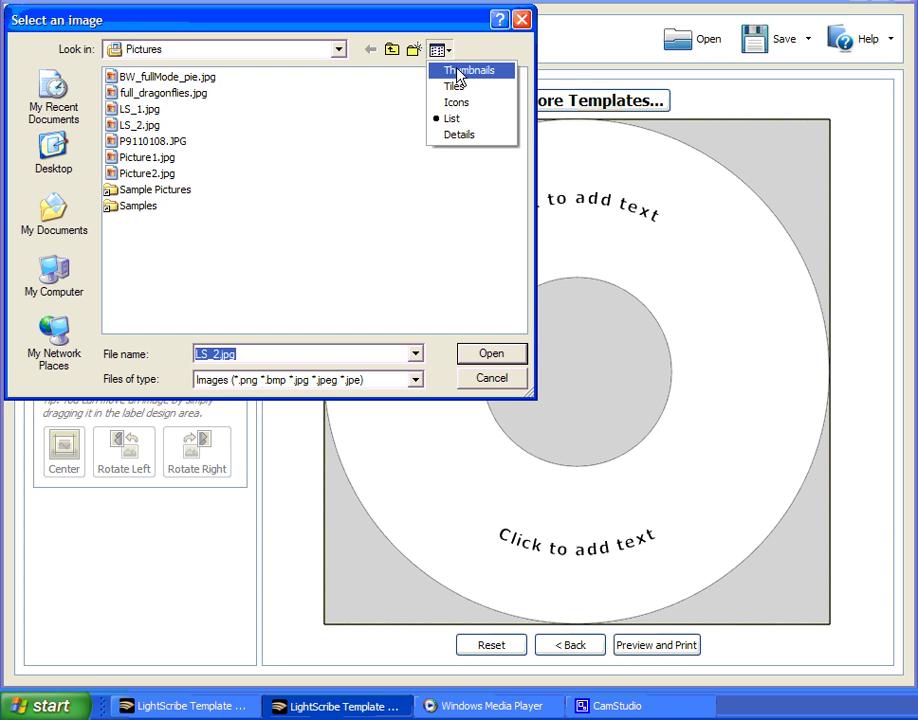
click(464, 71)
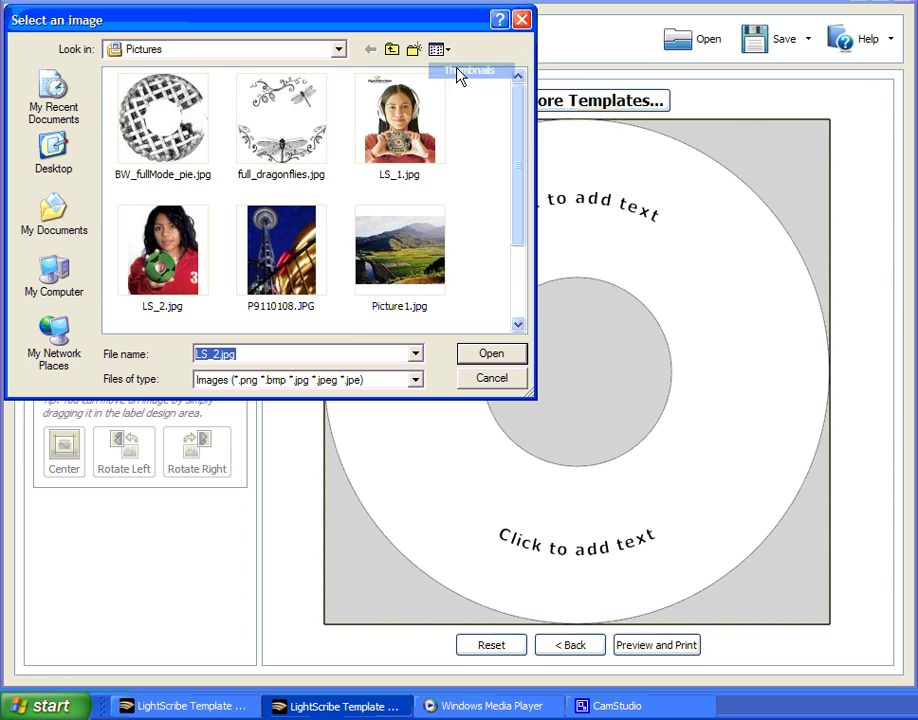
double_click(165, 132)
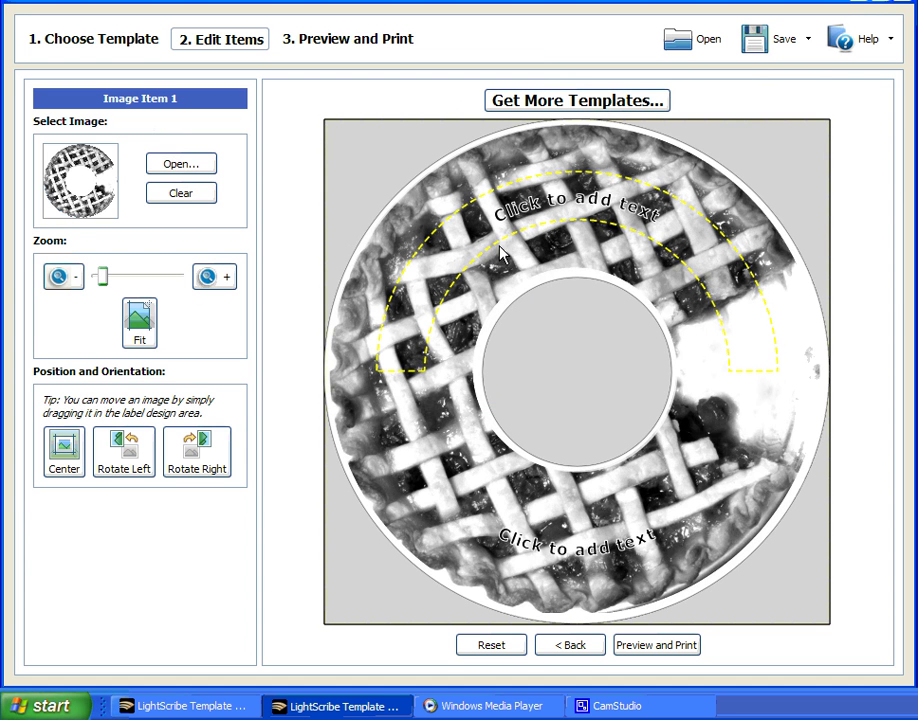
Enter 'Pie Recipes' as the top curved text line.
click(539, 213)
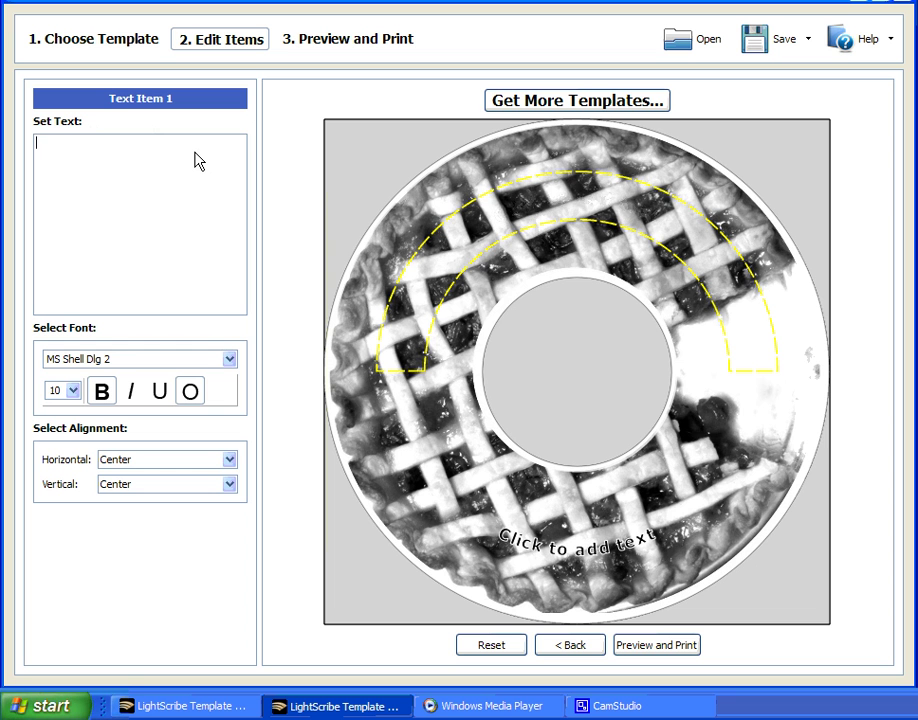
text(Pie )
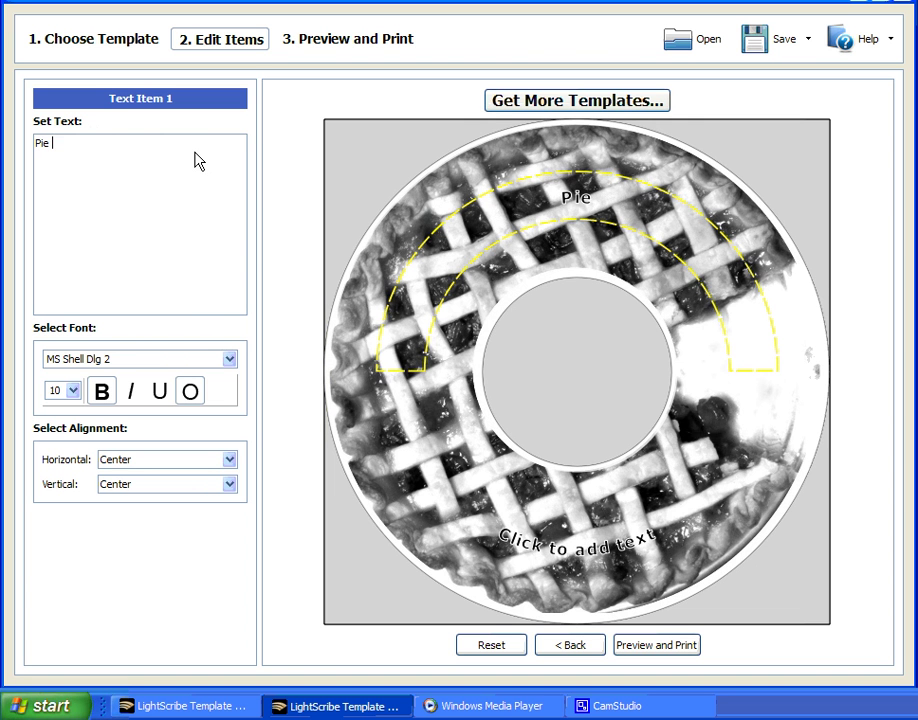
text(Reci)
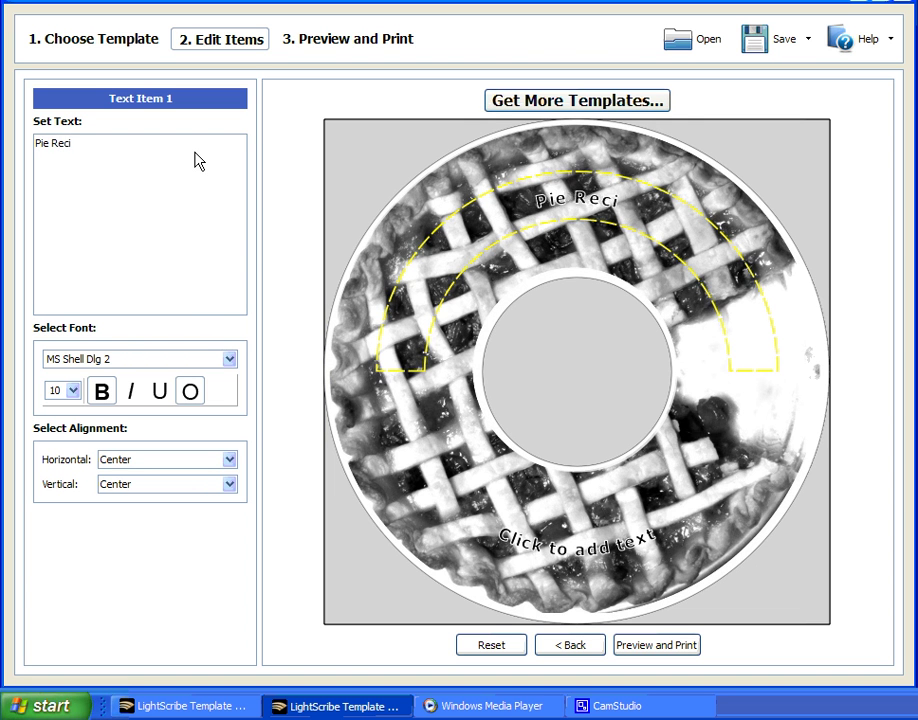
text(pes)
click(398, 396)
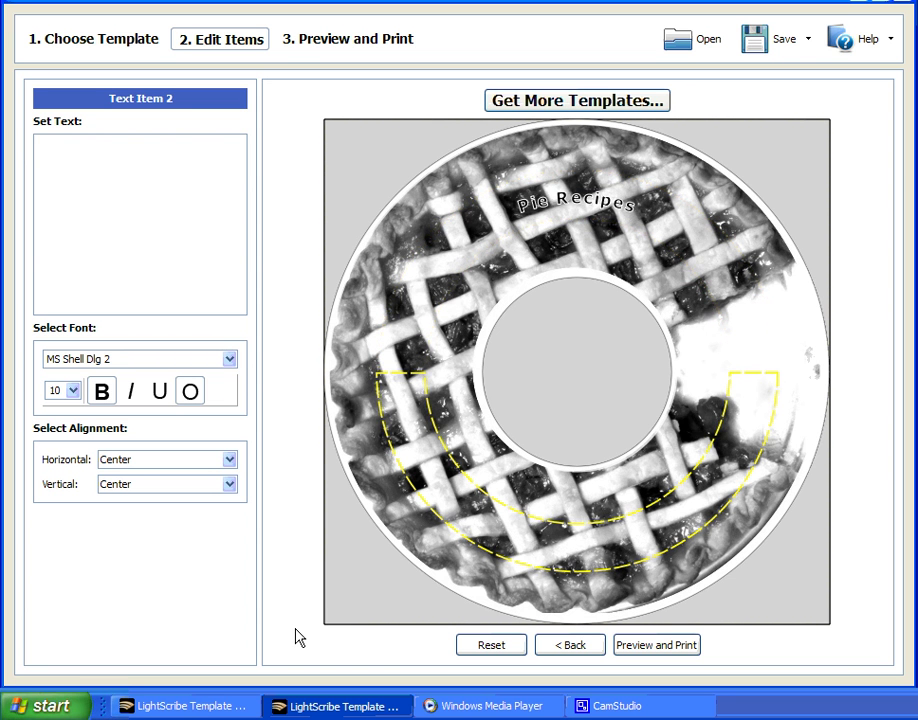